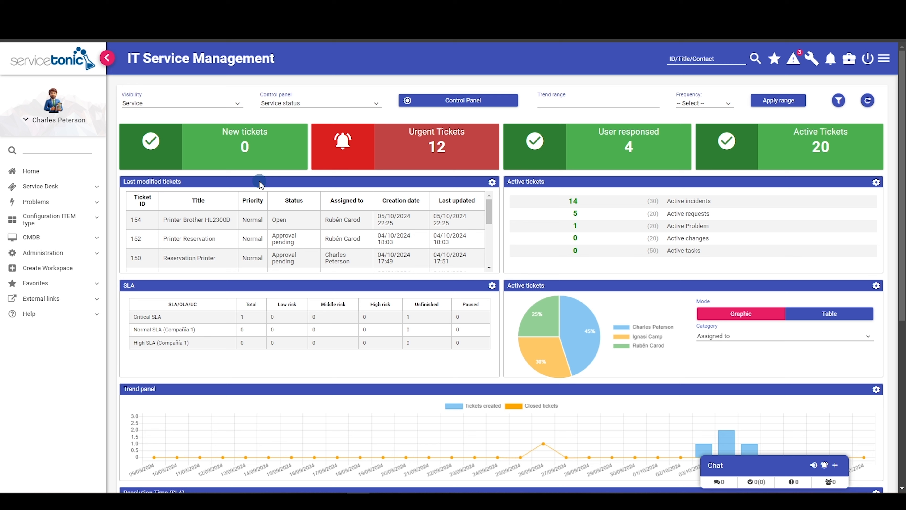
- Open the field management settings of the Service Desk administration
left_click(58, 253)
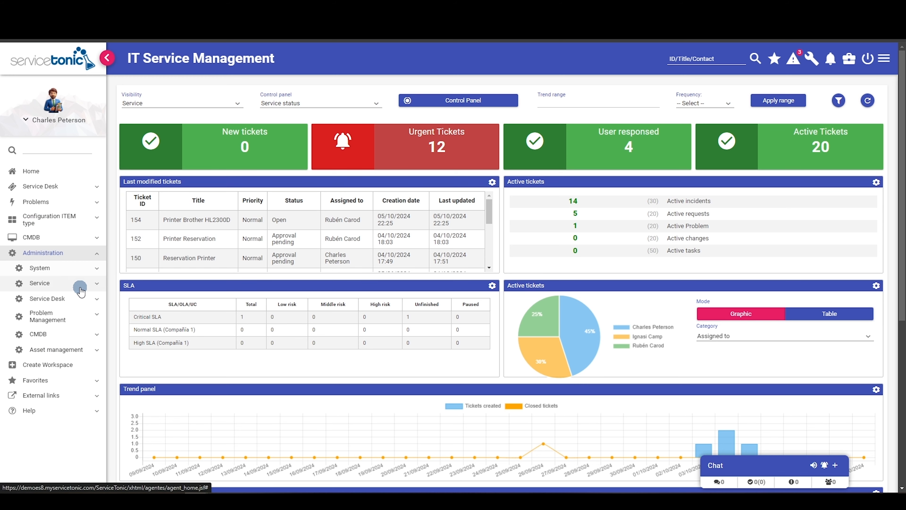
left_click(62, 298)
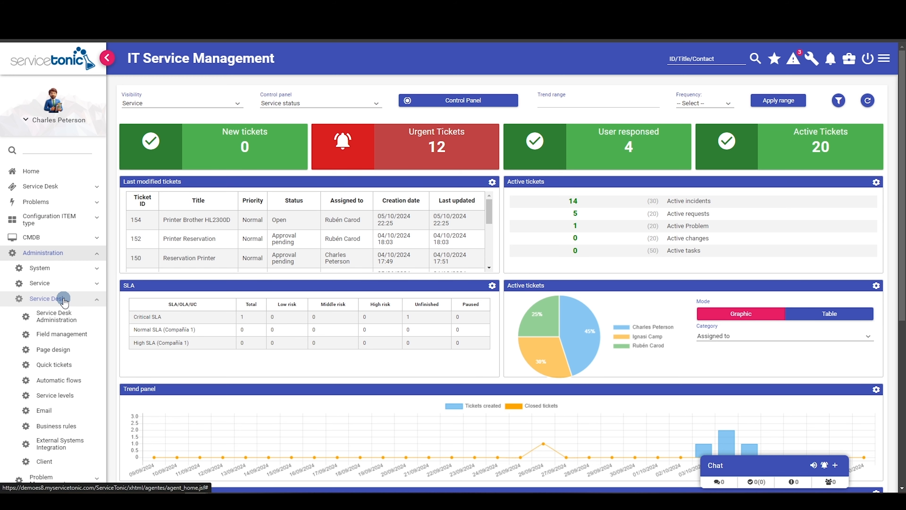
left_click(64, 334)
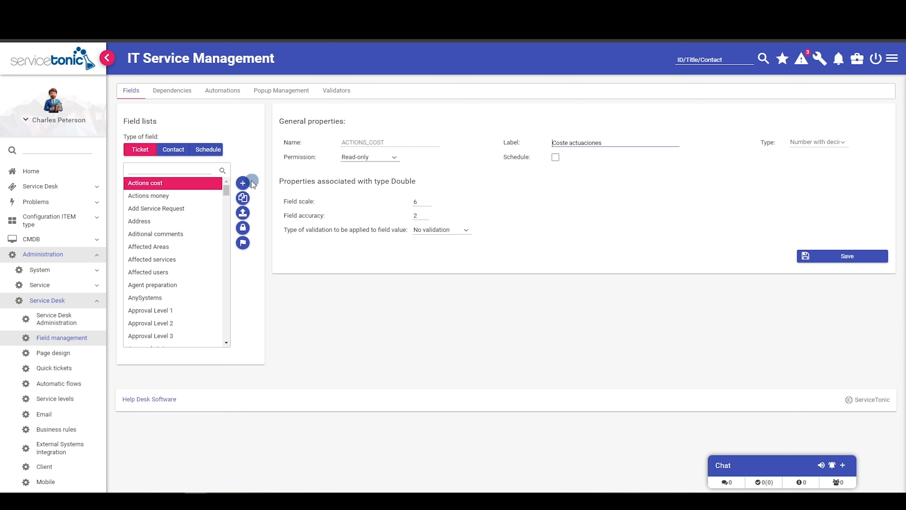
- Create and save a ticket field named COMMITMENT_DATE with the label Commitment Date and the type Date
left_click(243, 183)
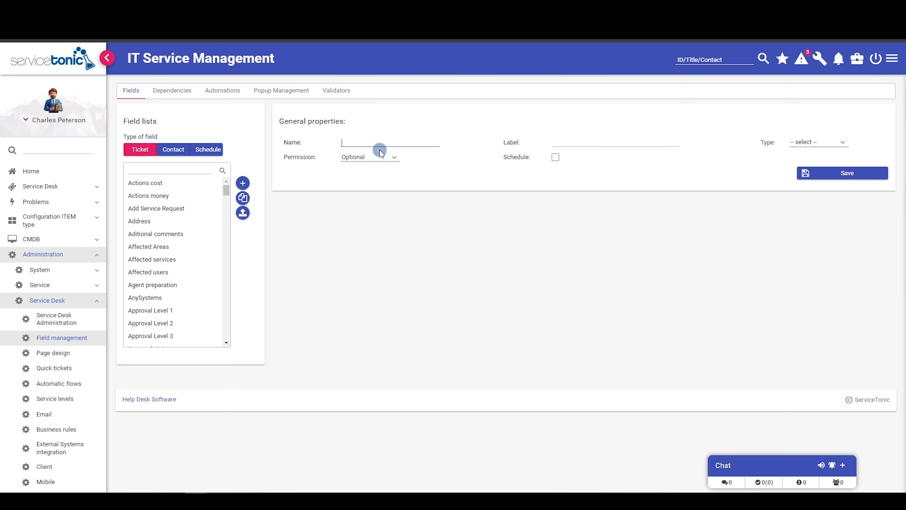
type("coMMITMENT_DATE")
left_click(589, 142)
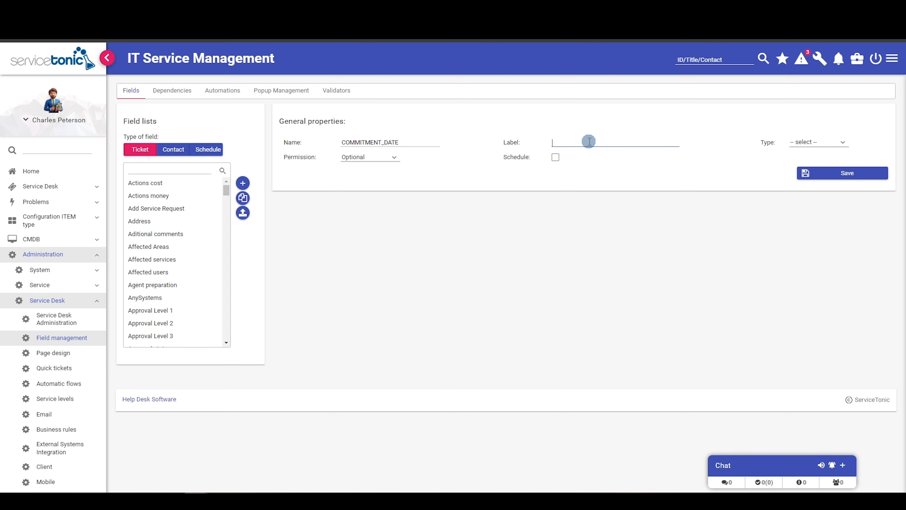
type("Commitment Date")
left_click(824, 142)
left_click(803, 179)
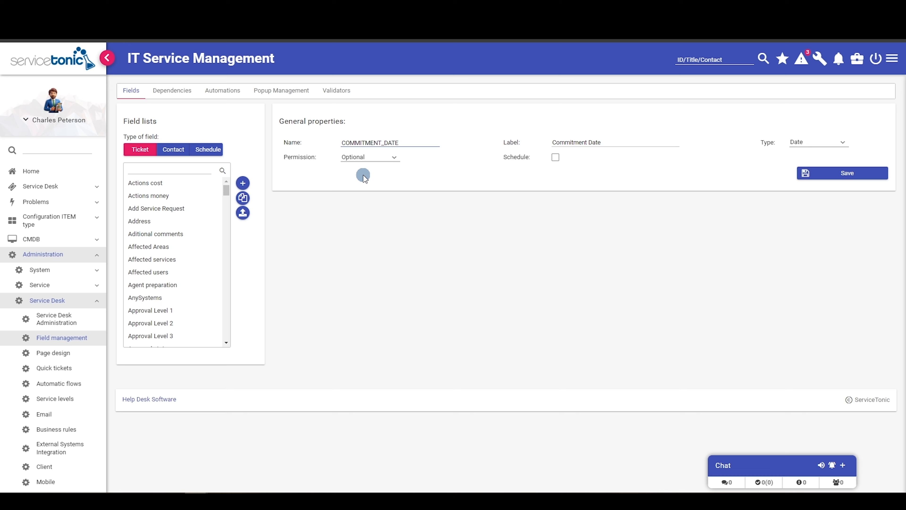
left_click(850, 177)
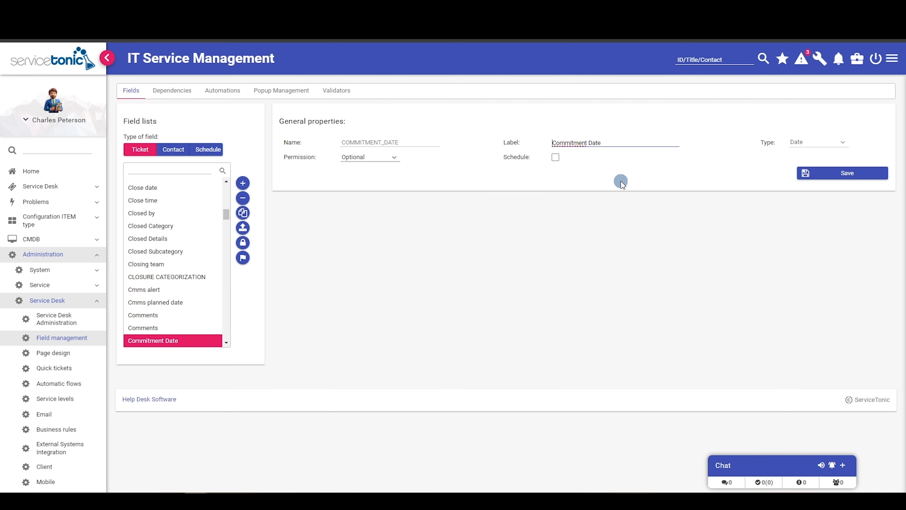
- Add the Commitment Date field to the Header section of the Ticket Management page design and save the design
left_click(61, 353)
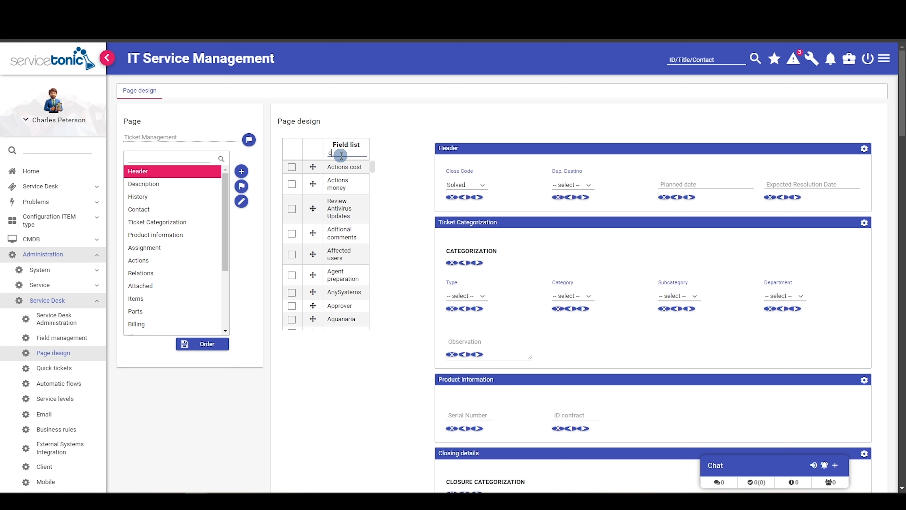
type("ommit")
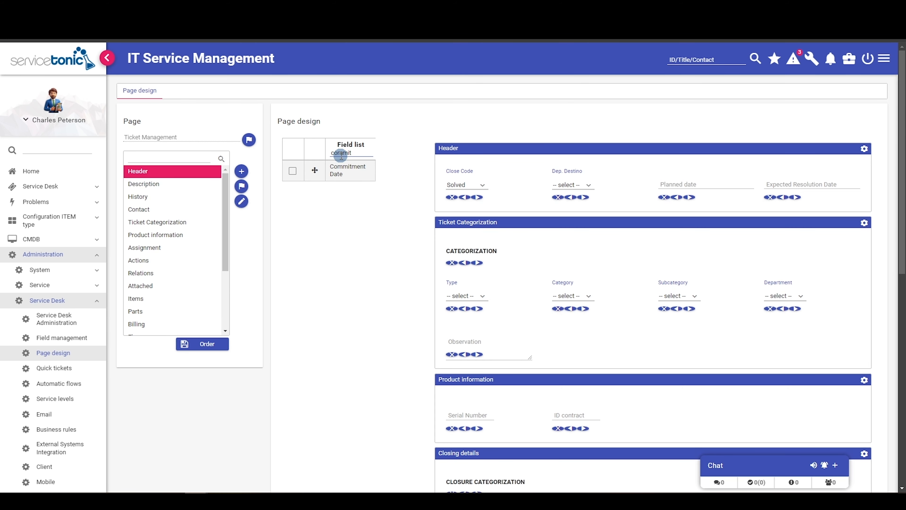
left_click_drag(315, 171, 635, 185)
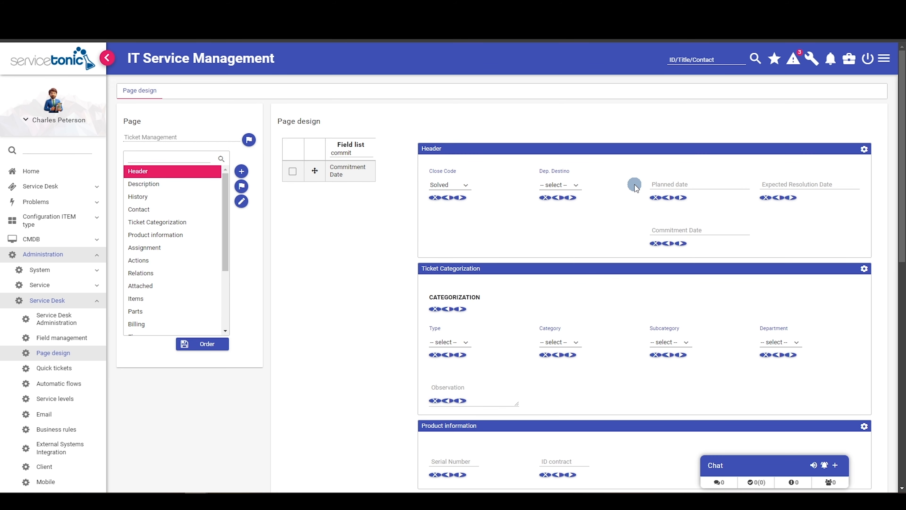
scroll(831, 271, "down", 10)
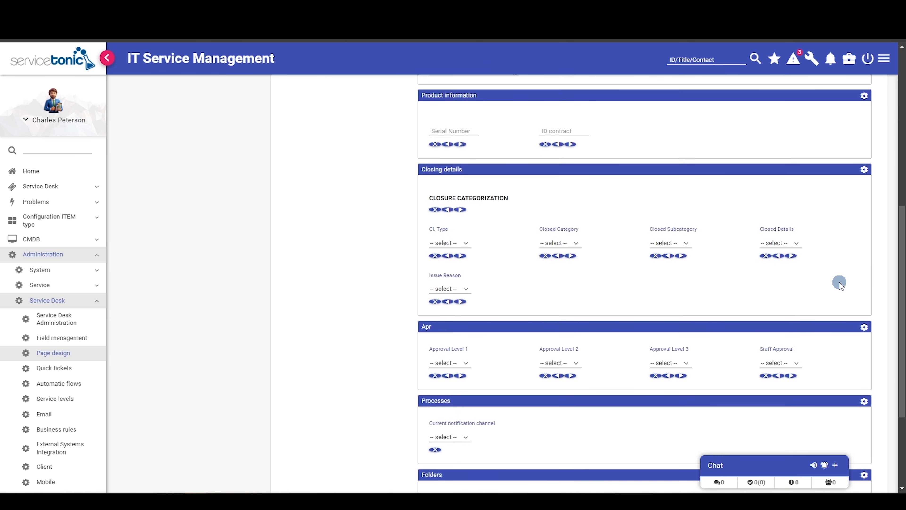
left_click(832, 412)
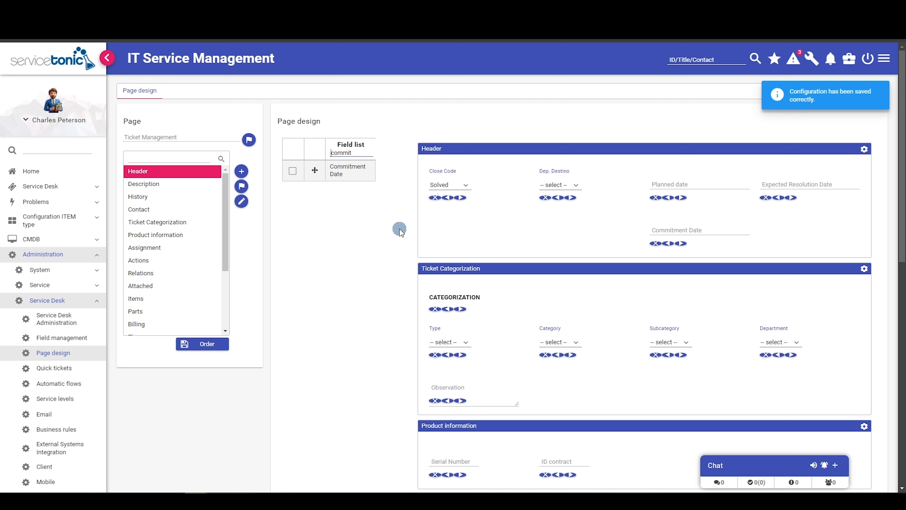
- Open a new ticket and check the calendar of its Commitment Date field
left_click(57, 193)
left_click(57, 204)
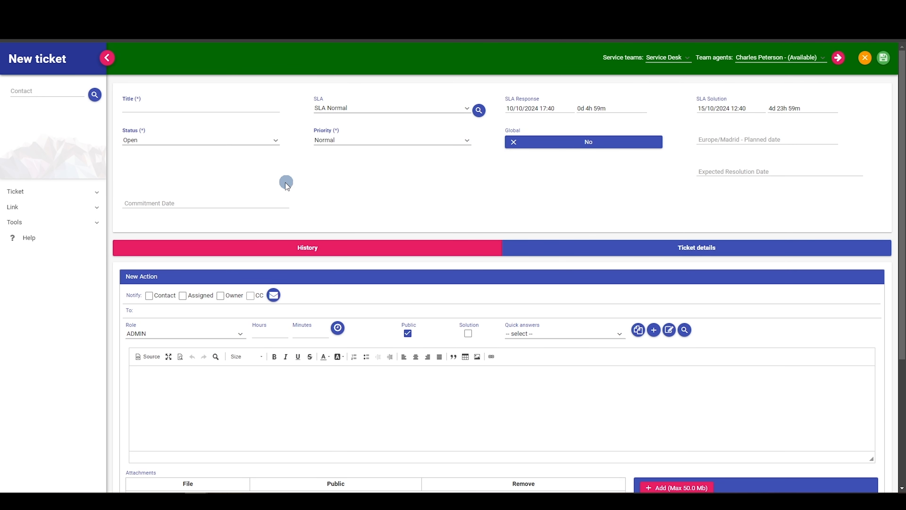
left_click(190, 205)
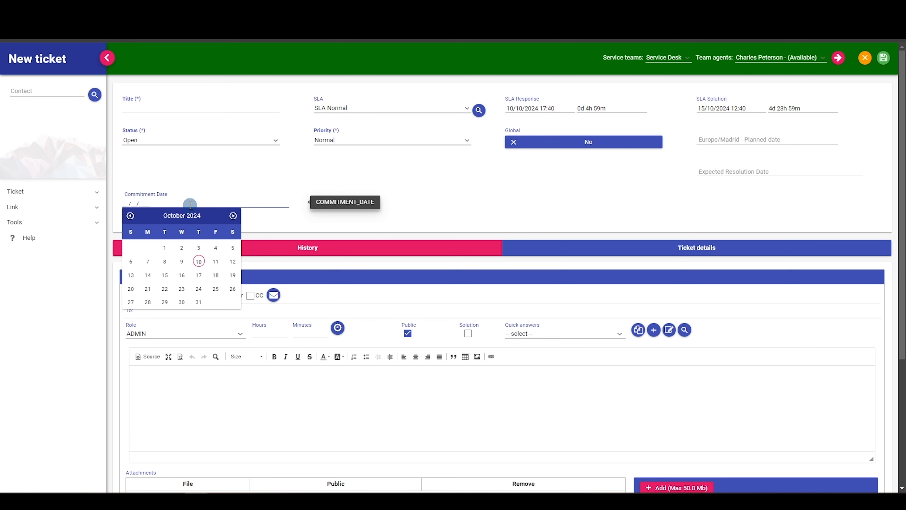
left_click(319, 194)
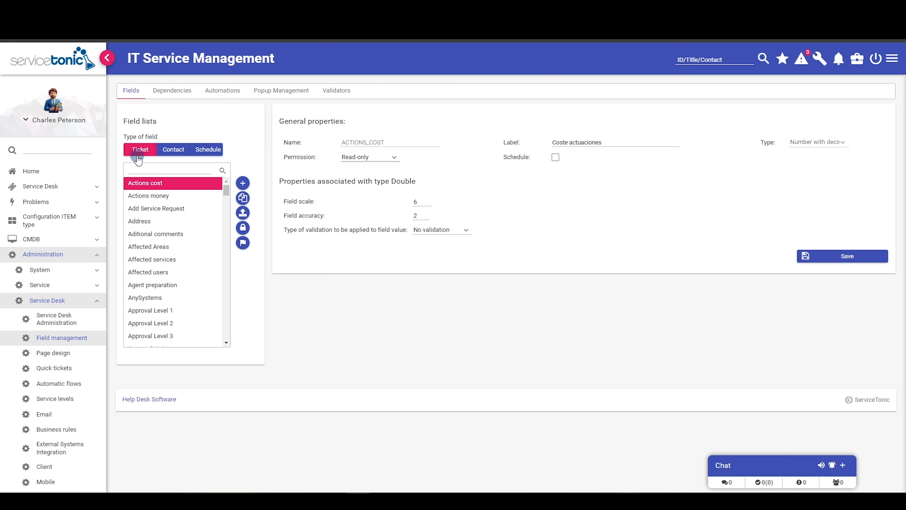
- Review the Contact and Schedule field lists in field management, and return to the Ticket fields
left_click(174, 150)
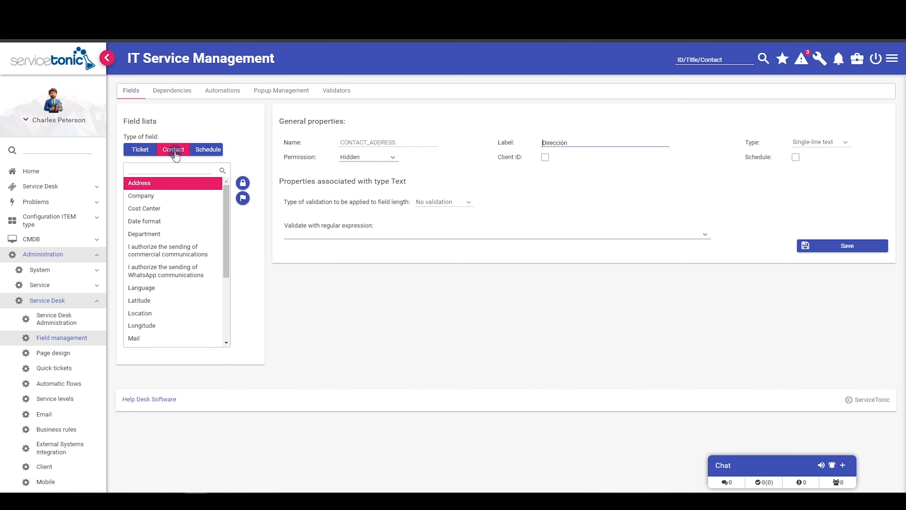
left_click(249, 201)
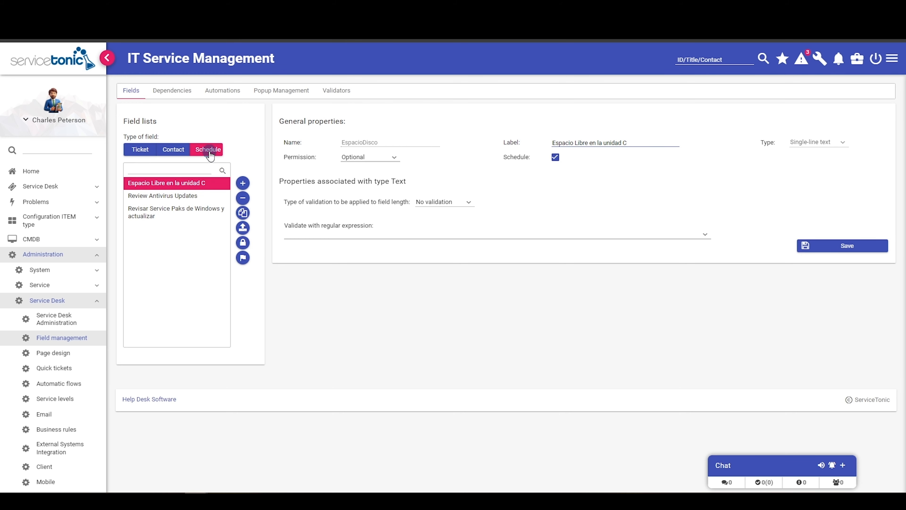
left_click(139, 156)
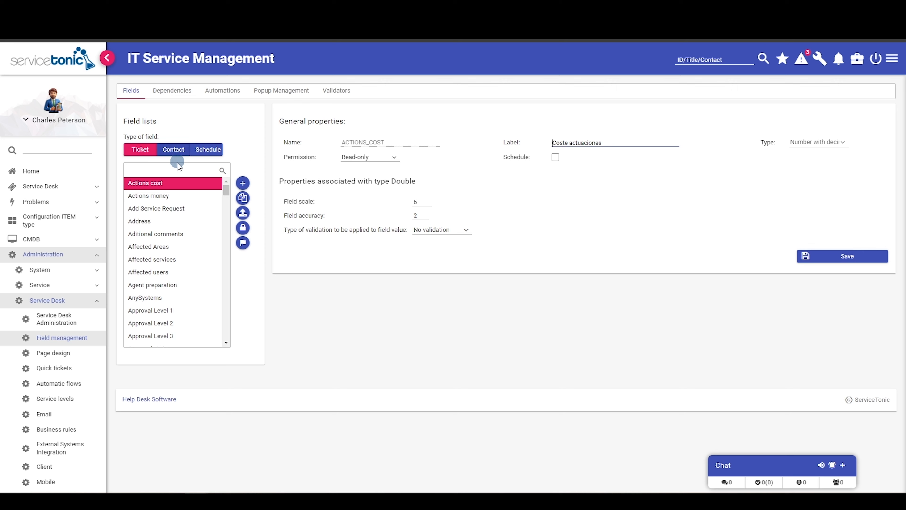
- Find the Category field in the ticket field list and view its properties
scroll(201, 239, "down", 5)
scroll(193, 242, "down", 5)
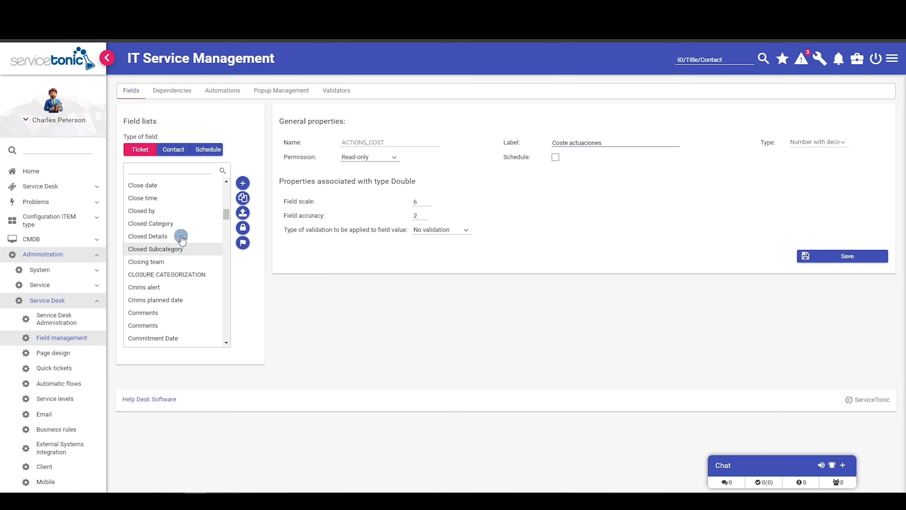
scroll(182, 237, "up", 4)
left_click(154, 195)
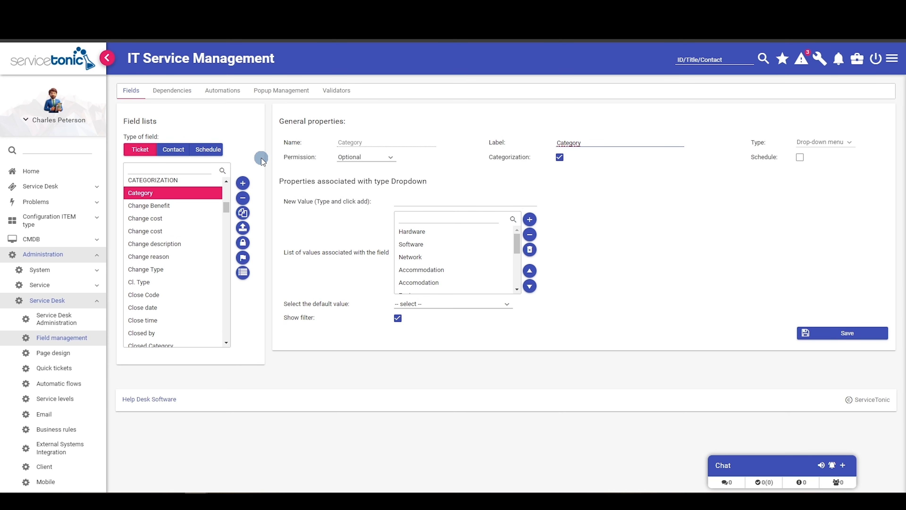
left_click(244, 184)
- Import the Age field from the HR service's Service Desk module into the ticket fields under the name Age
left_click(241, 215)
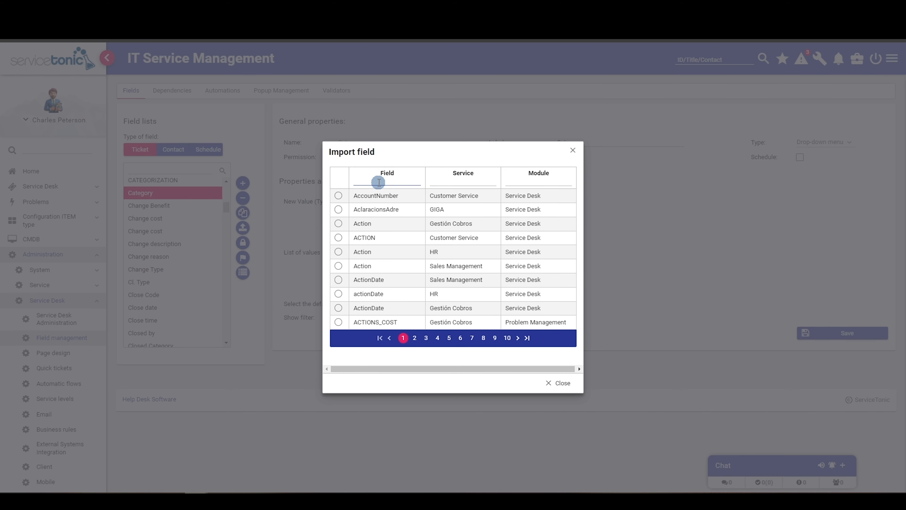
type("age")
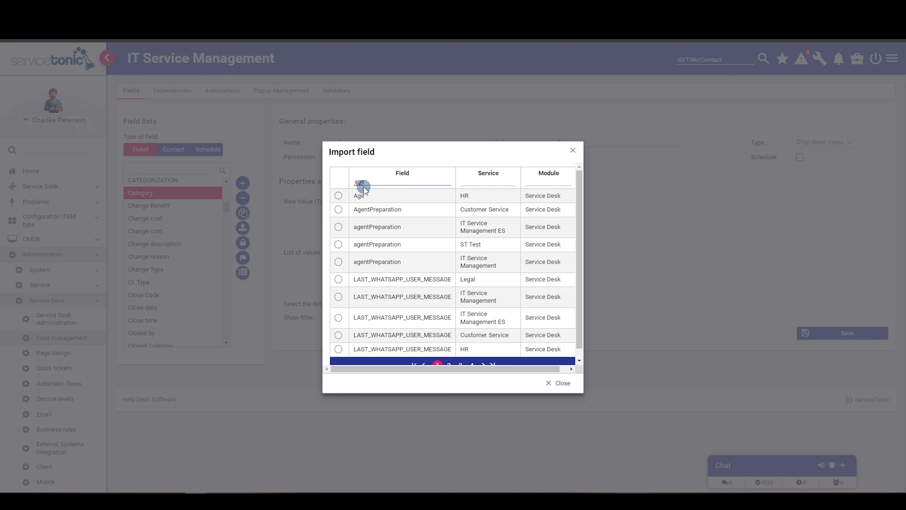
left_click(339, 196)
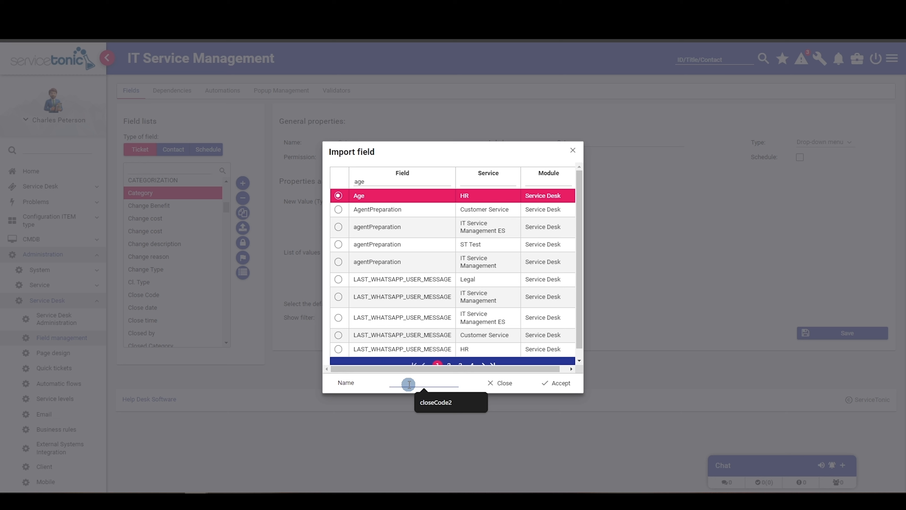
type("Age")
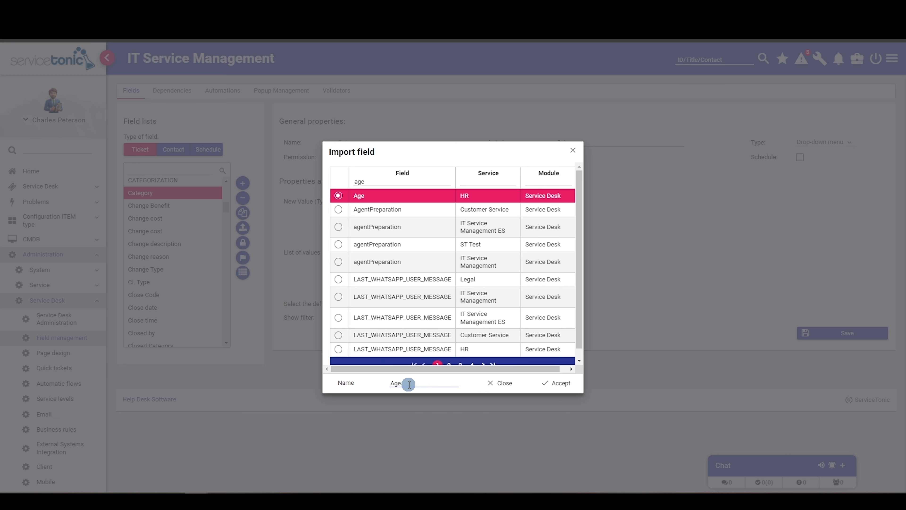
left_click(558, 384)
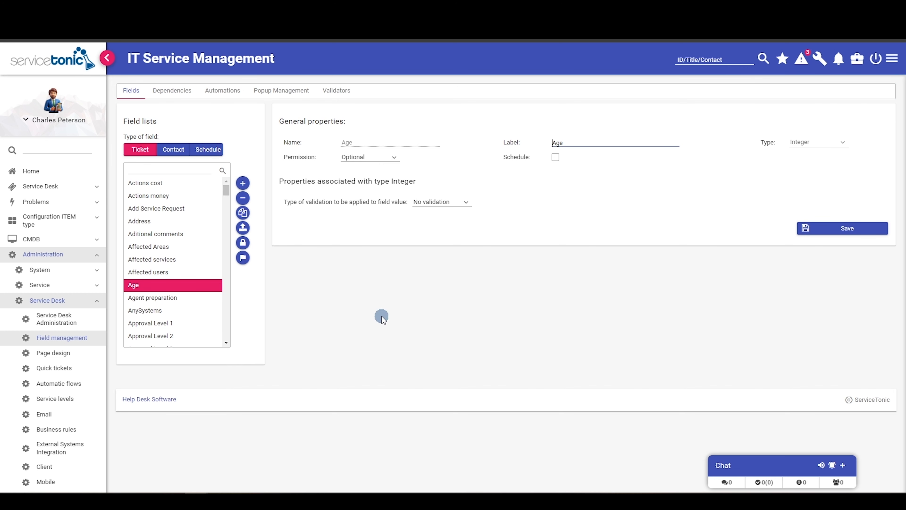
- Set the Age field's advanced permission for the AGENT role to Required and save it
left_click(243, 244)
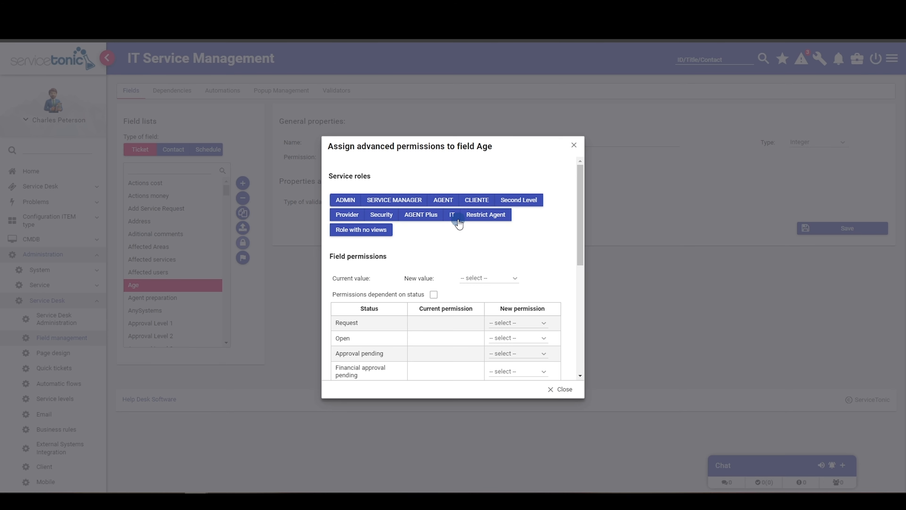
left_click(449, 205)
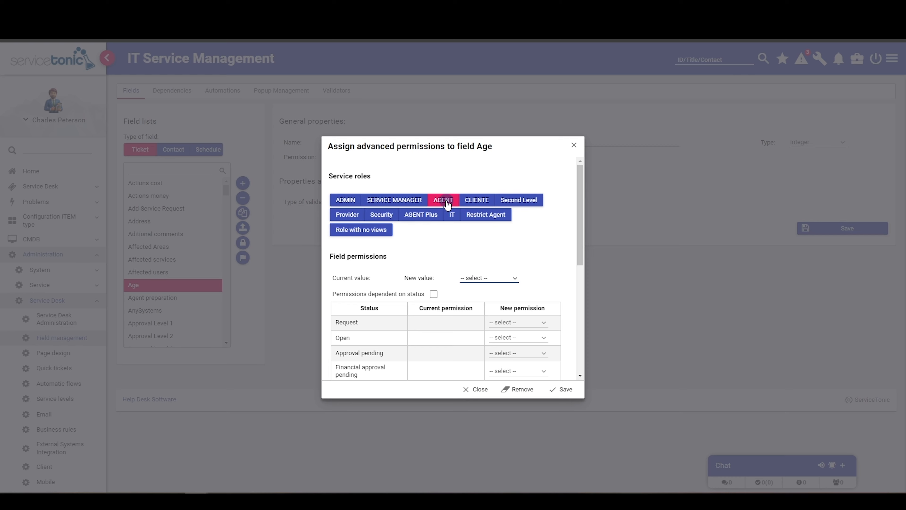
left_click(492, 280)
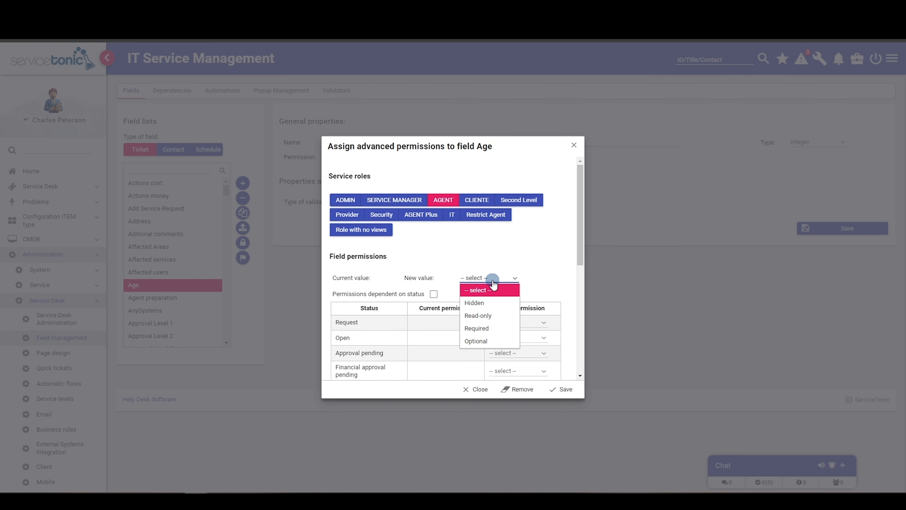
left_click(478, 328)
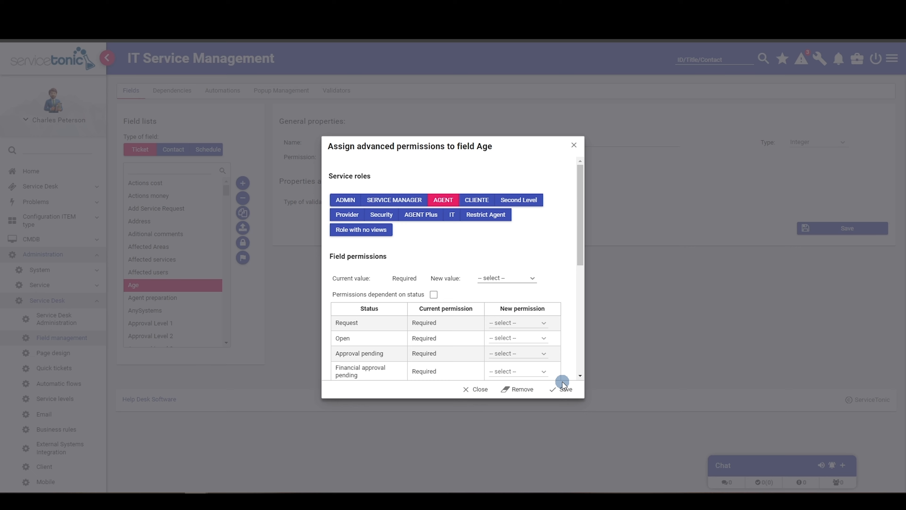
- Make the AGENT permissions on Age dependent on status, inspect the choices for the Request status, and close without saving
left_click(434, 295)
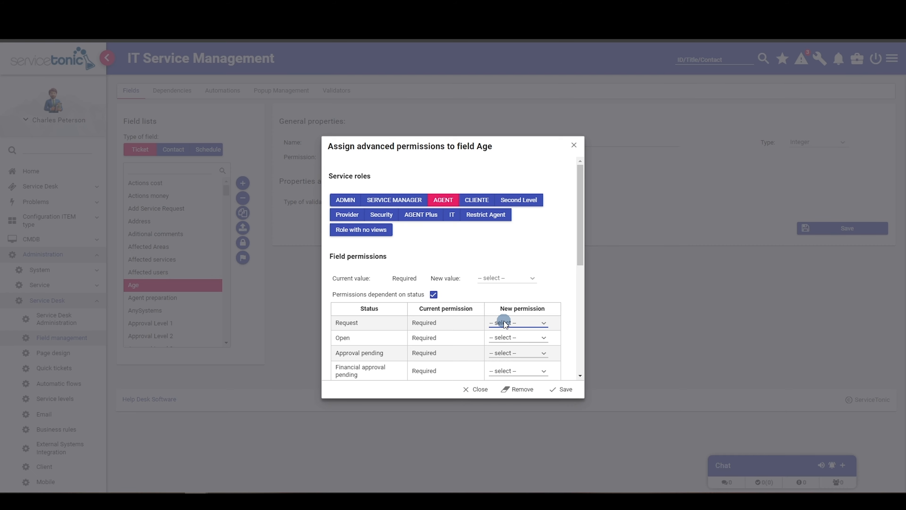
left_click(524, 322)
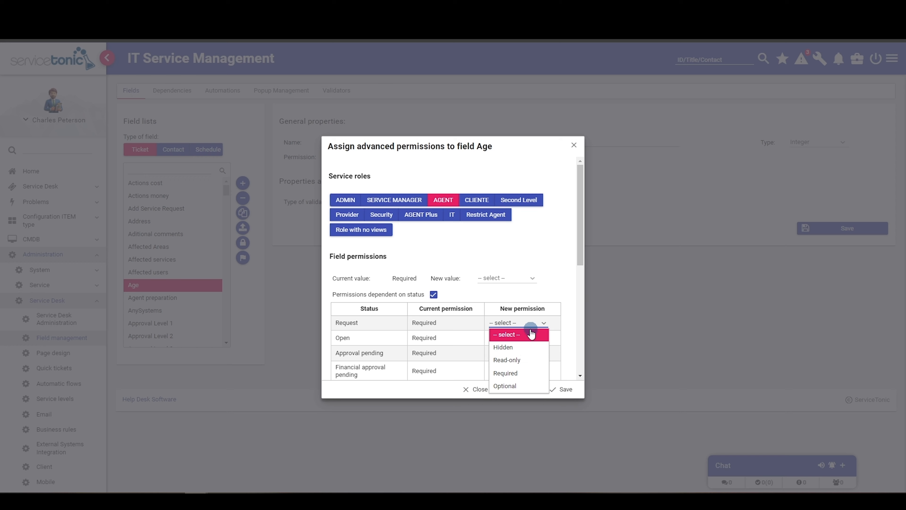
left_click(574, 146)
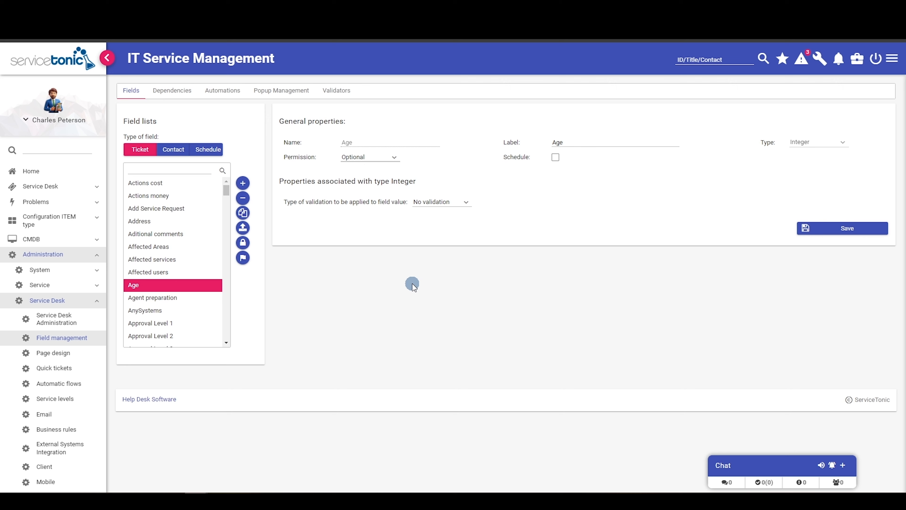
- Open the label translations of the Age field and examine the English label and tooltip options
left_click(244, 259)
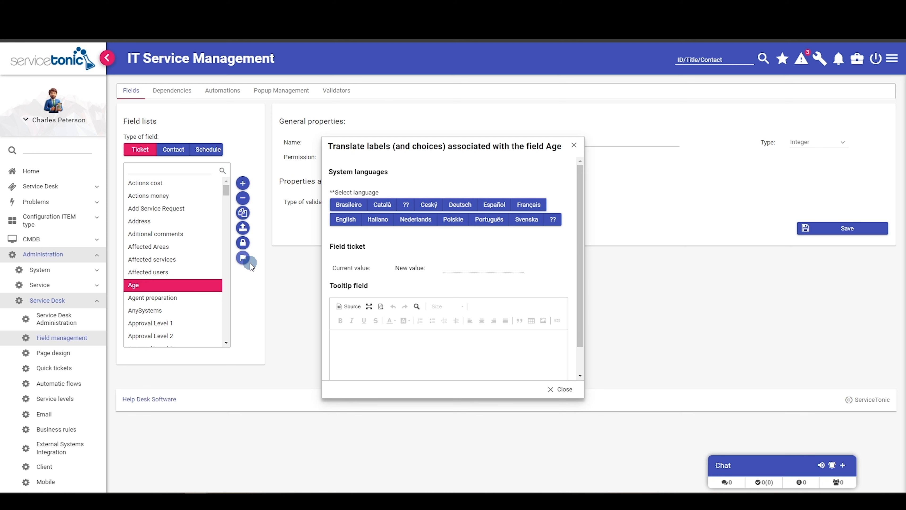
left_click(352, 220)
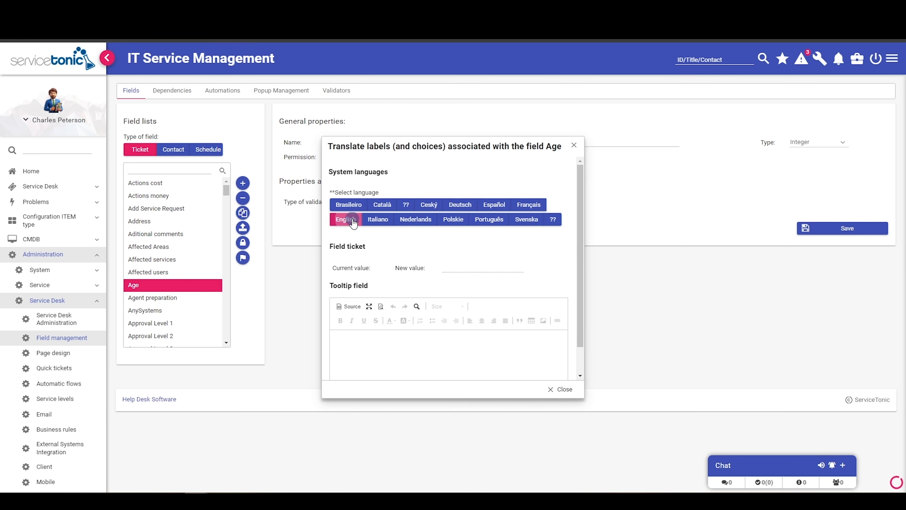
left_click(466, 265)
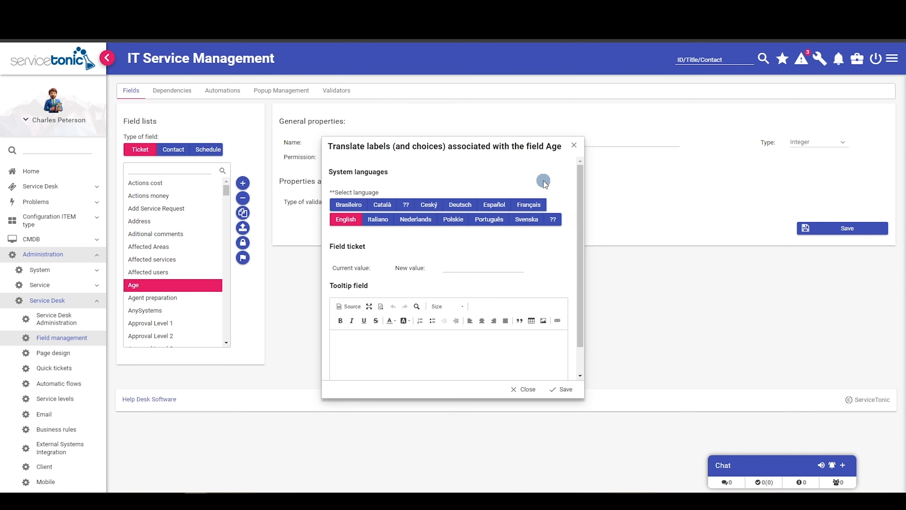
- Close the Age label translations without saving, and open the Category ticket field to examine its dropdown properties and import-values option
left_click(574, 145)
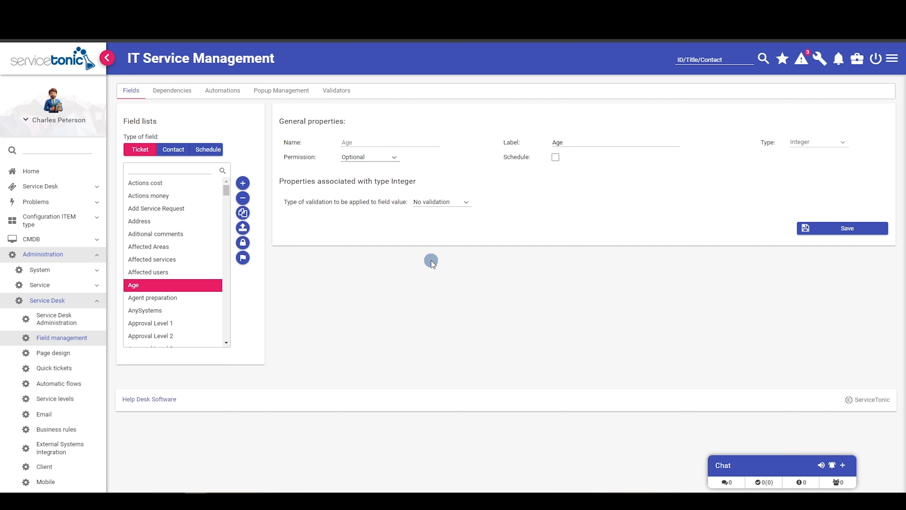
scroll(197, 254, "down", 4)
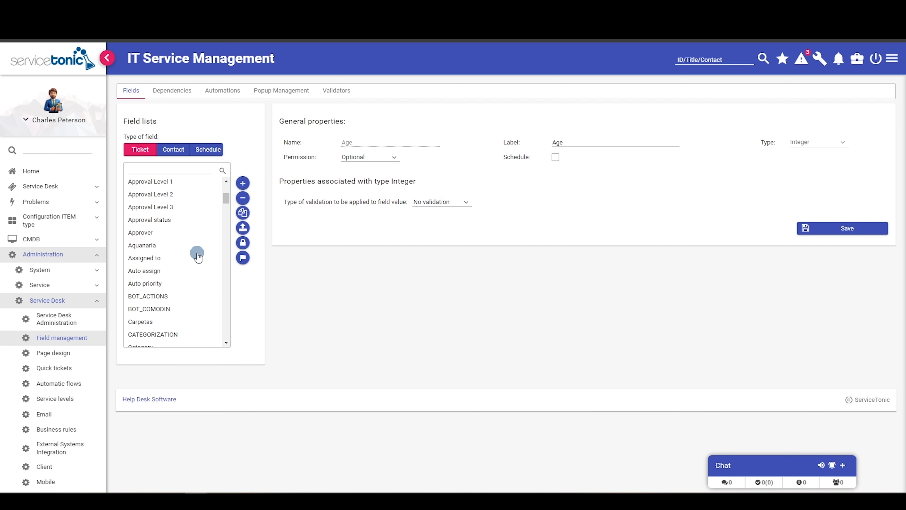
scroll(197, 254, "down", 6)
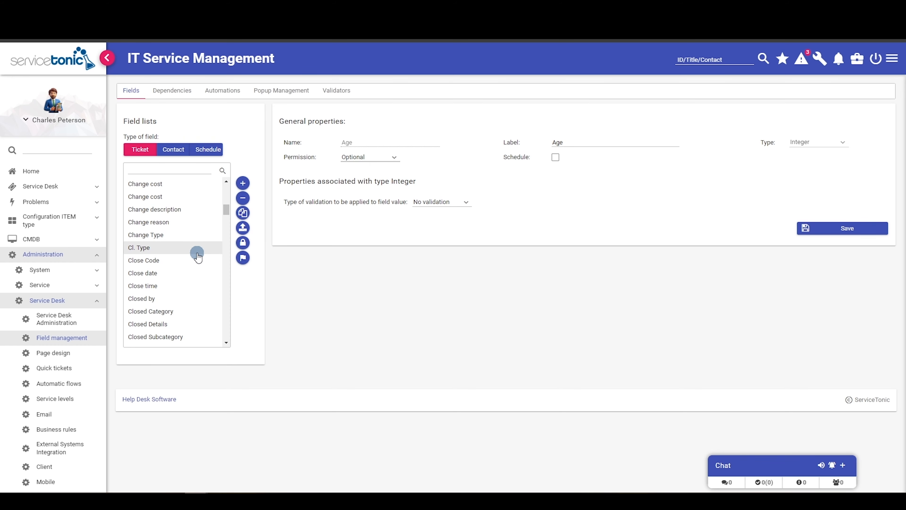
scroll(195, 250, "up", 2)
left_click(163, 206)
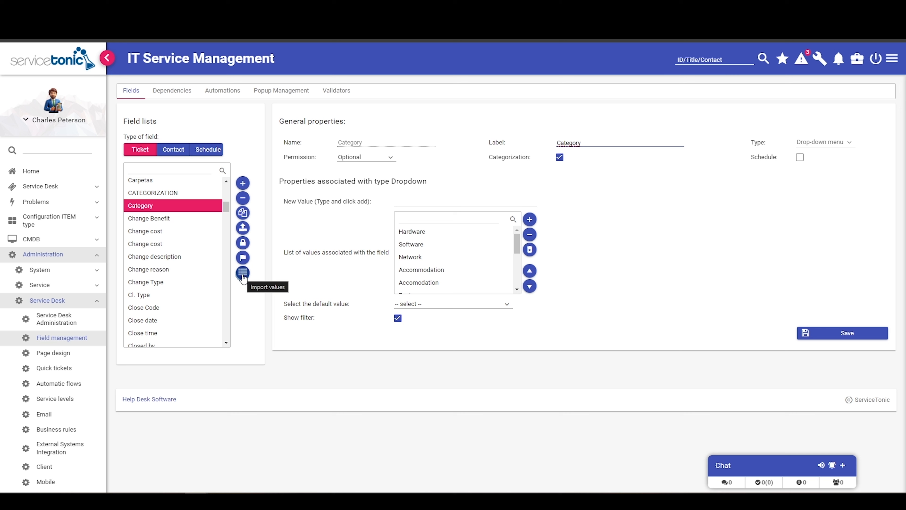
- Start a new ticket field and examine the available types, including the properties of the Drop-down menu and True/False types
left_click(242, 183)
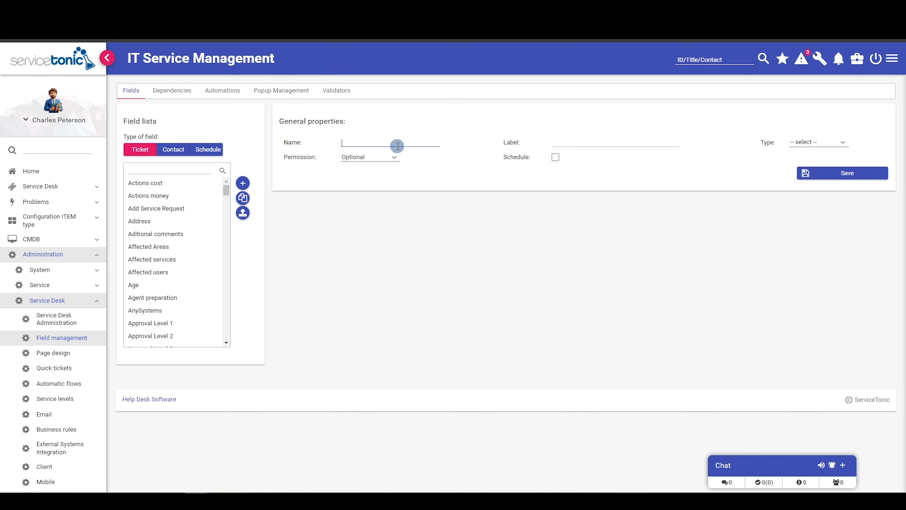
left_click(811, 144)
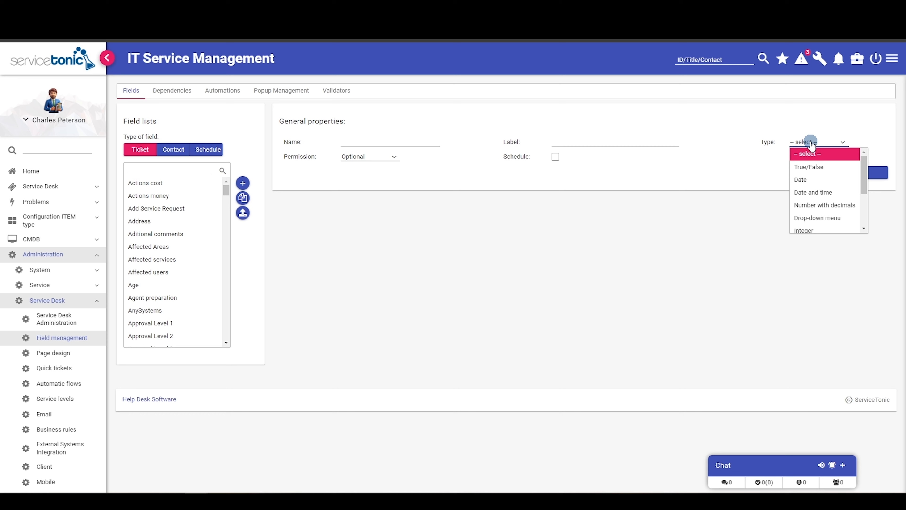
left_click(806, 146)
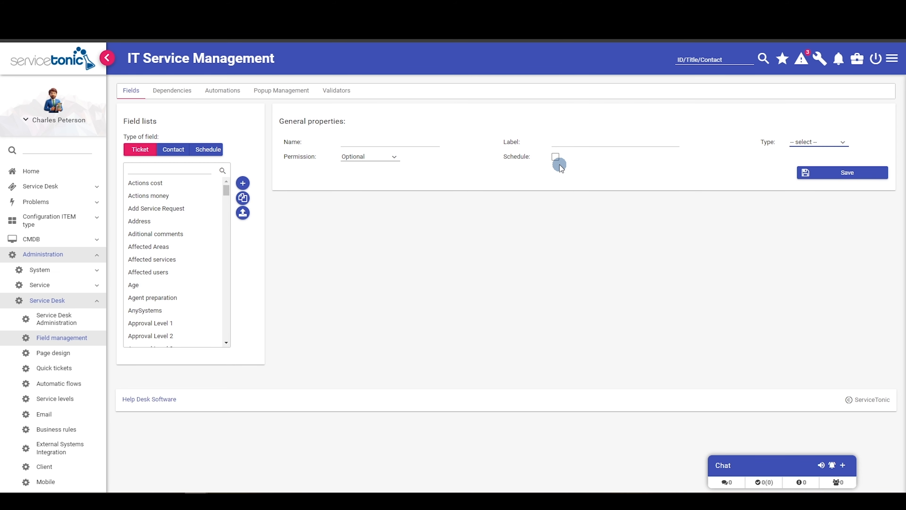
left_click(810, 143)
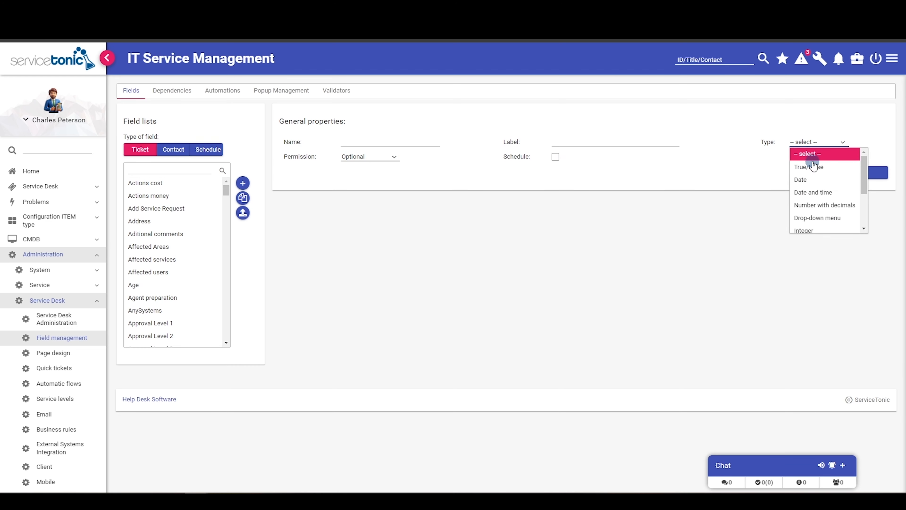
left_click(816, 218)
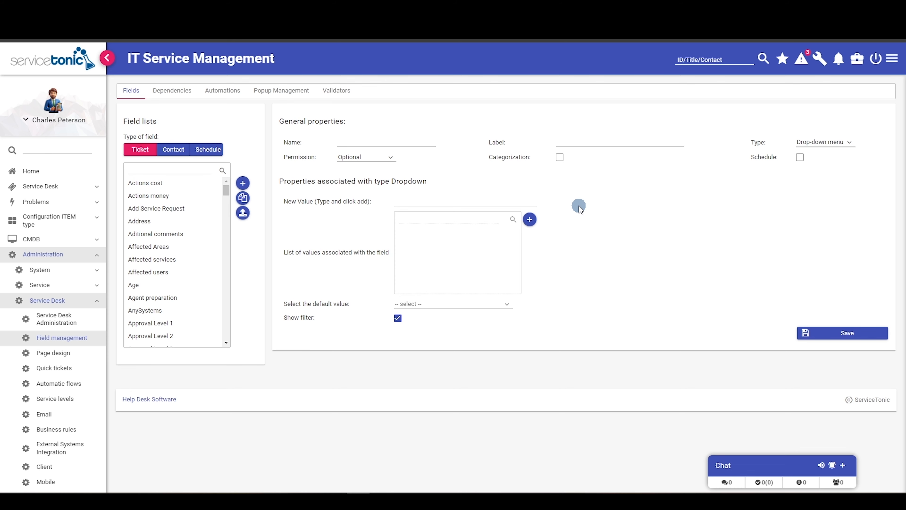
left_click(836, 143)
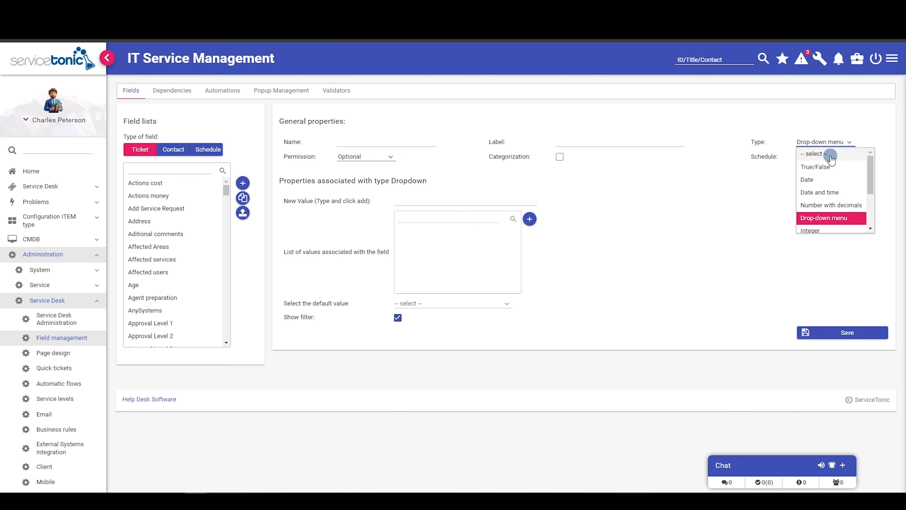
left_click(829, 167)
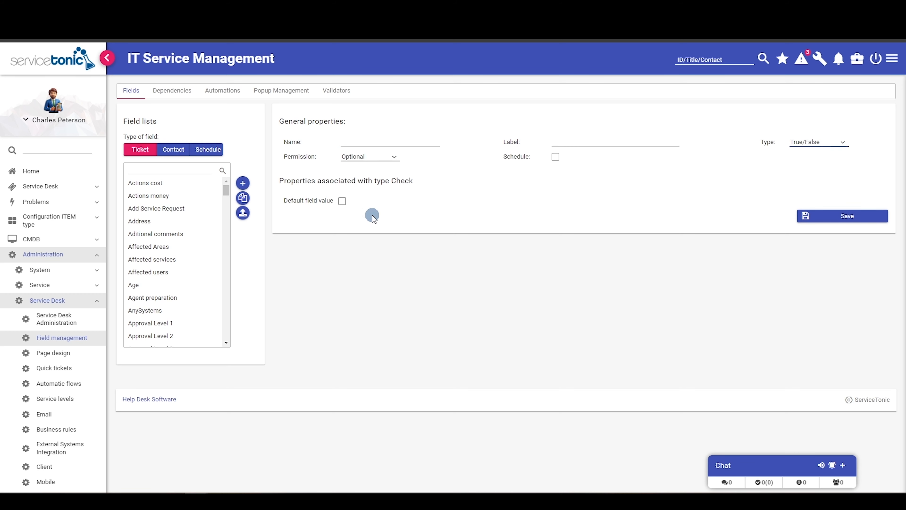
- Set the new field's type to Number with decimals and its validation to Exactly, and inspect the other validation choices
left_click(830, 142)
left_click(807, 205)
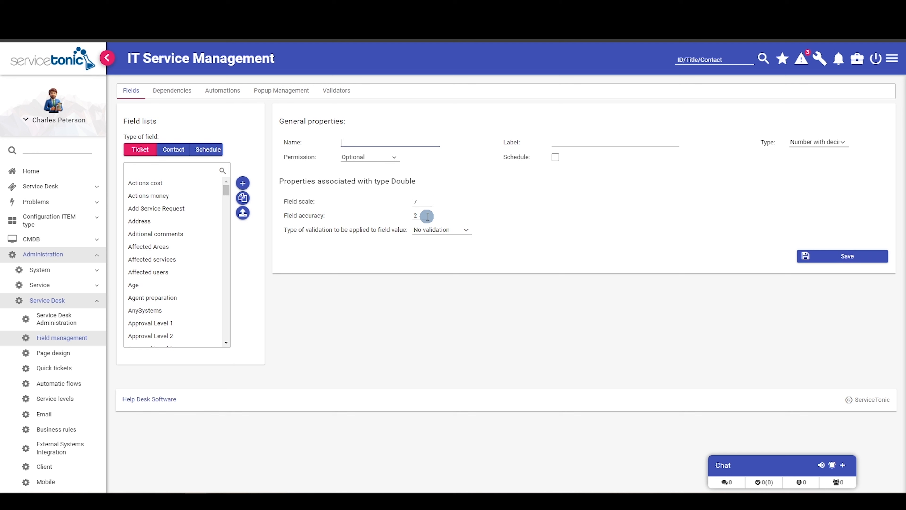
left_click(463, 236)
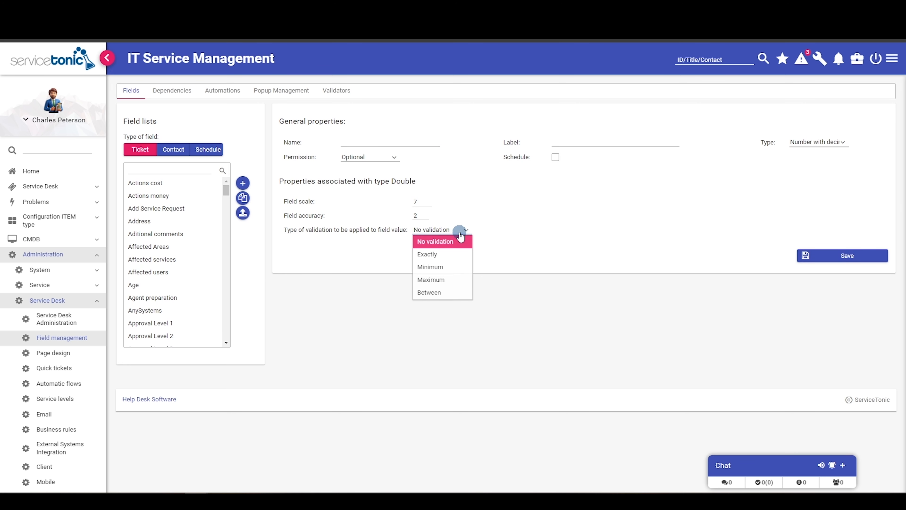
left_click(449, 252)
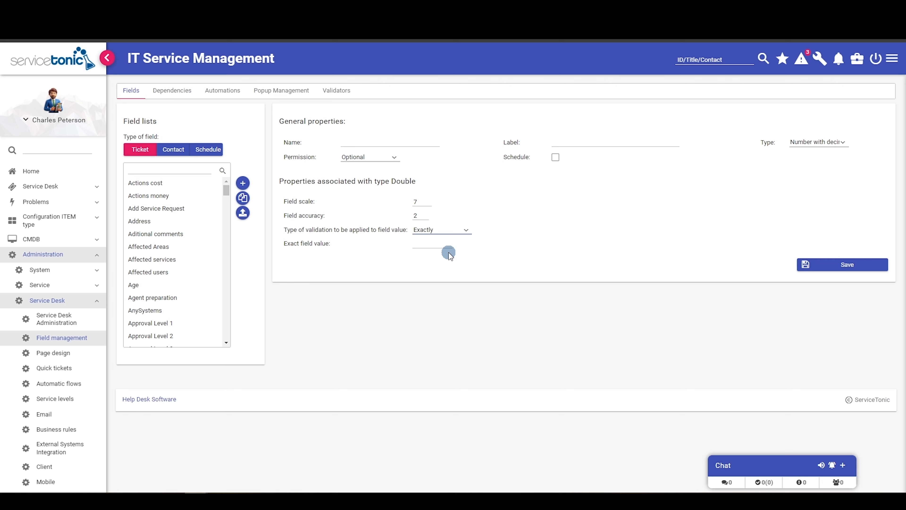
left_click(463, 230)
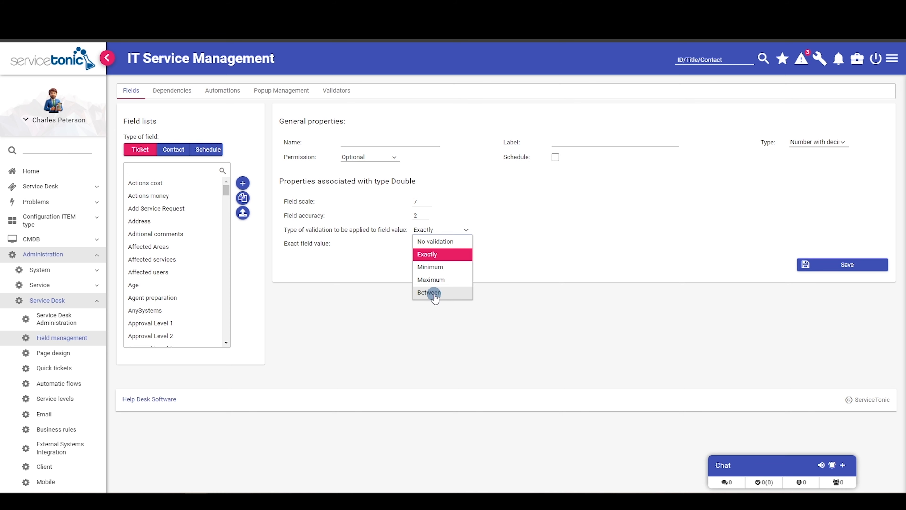
- Change the new field's type to Drop-down menu and add the values PC and Monitor, with Monitor moved above PC
left_click(830, 145)
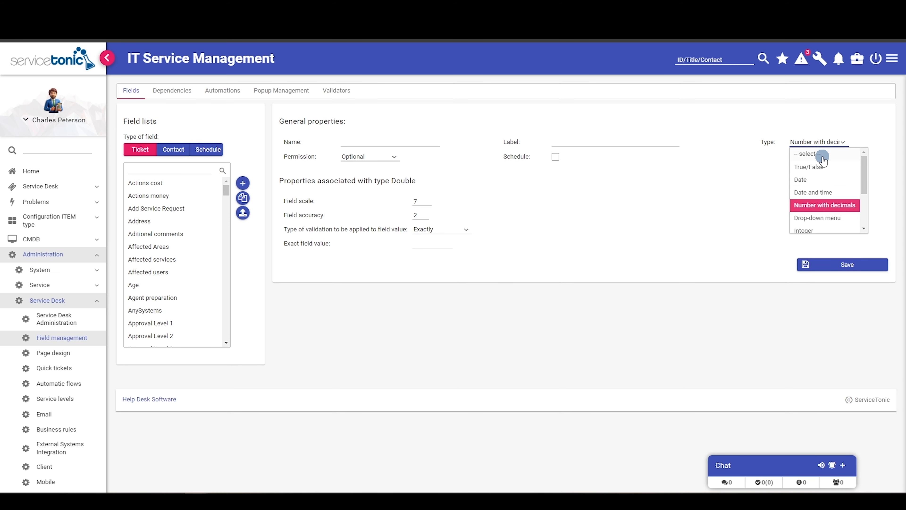
left_click(815, 214)
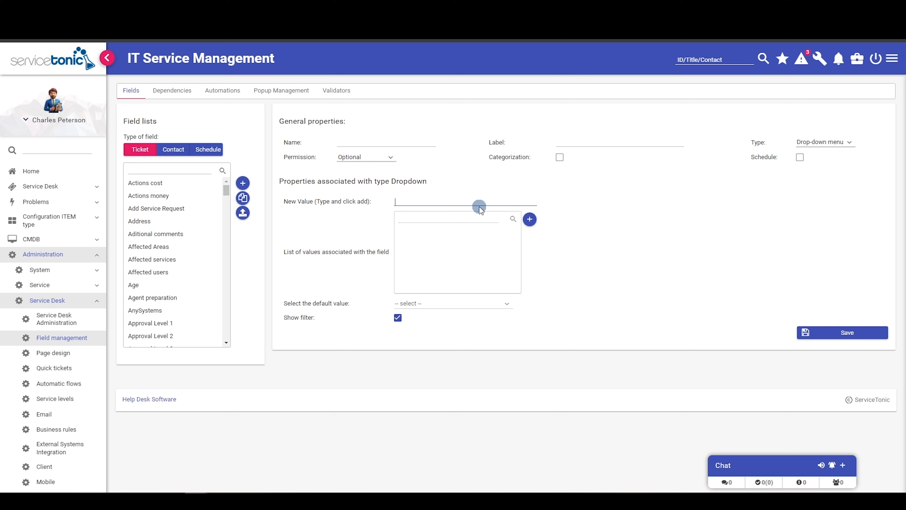
type("F")
type("C")
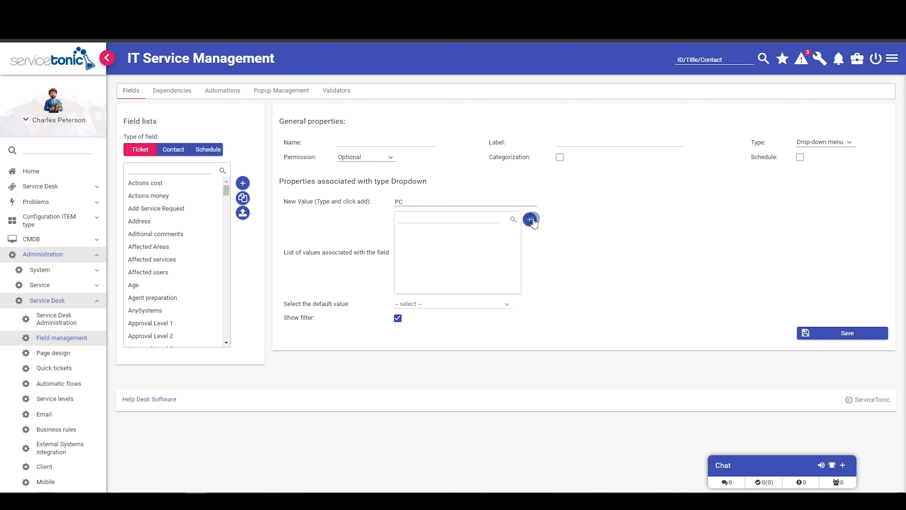
left_click(529, 219)
left_click(422, 202)
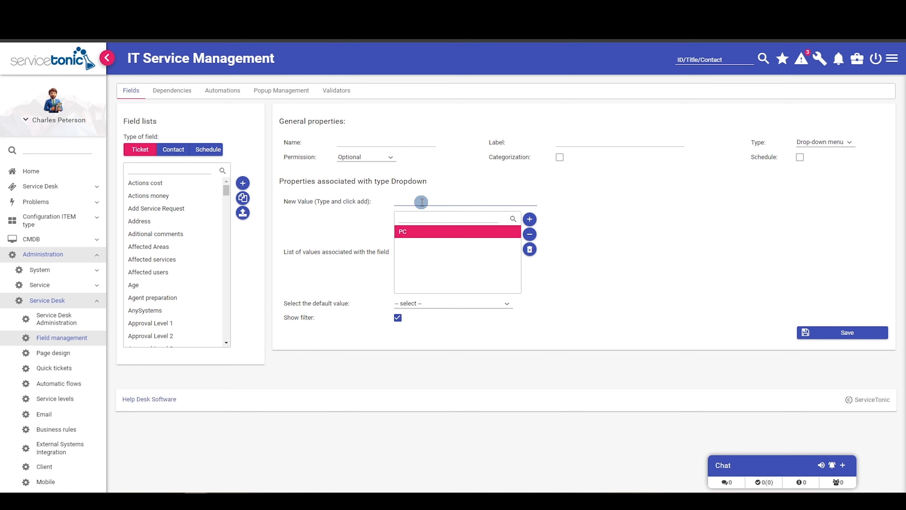
type("Monitor")
left_click(530, 220)
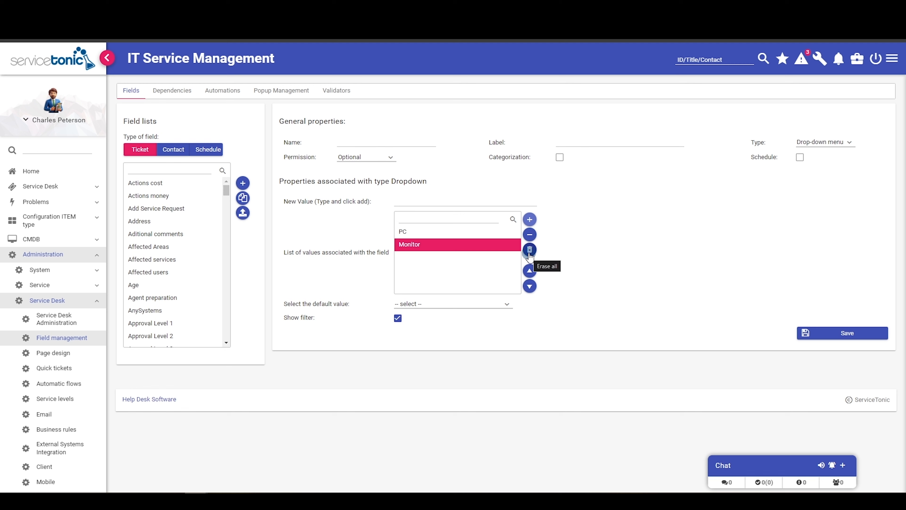
left_click(530, 272)
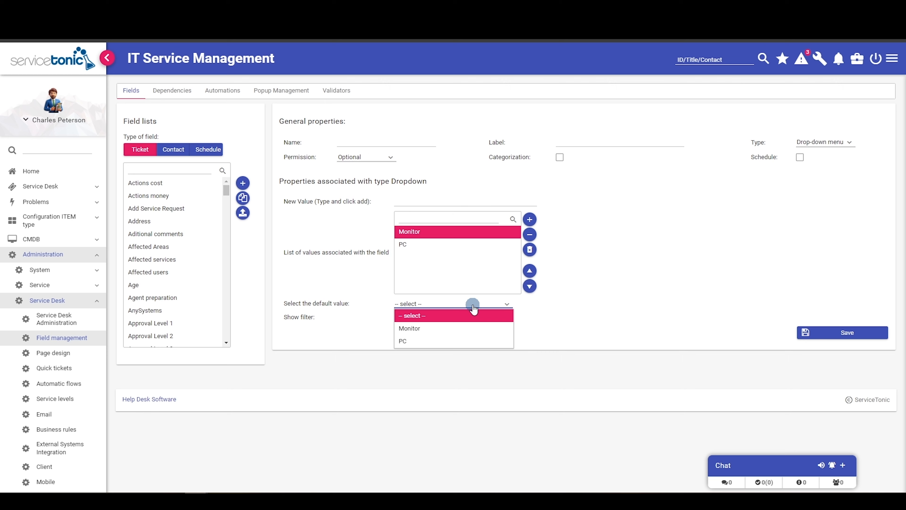
left_click(474, 306)
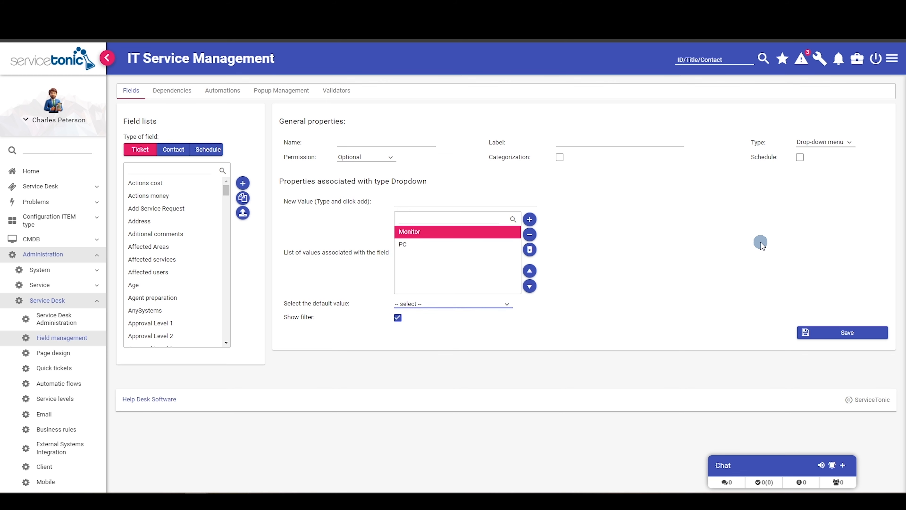
- Examine the properties of the Multi-line text, Single-line text and Time types for the new field, including the single-line validation choices
left_click(827, 142)
scroll(821, 200, "down", 2)
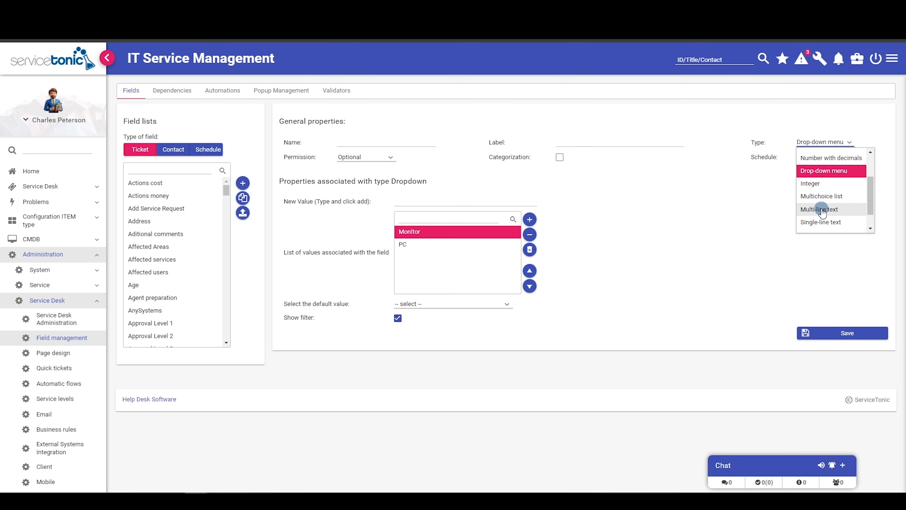
left_click(822, 209)
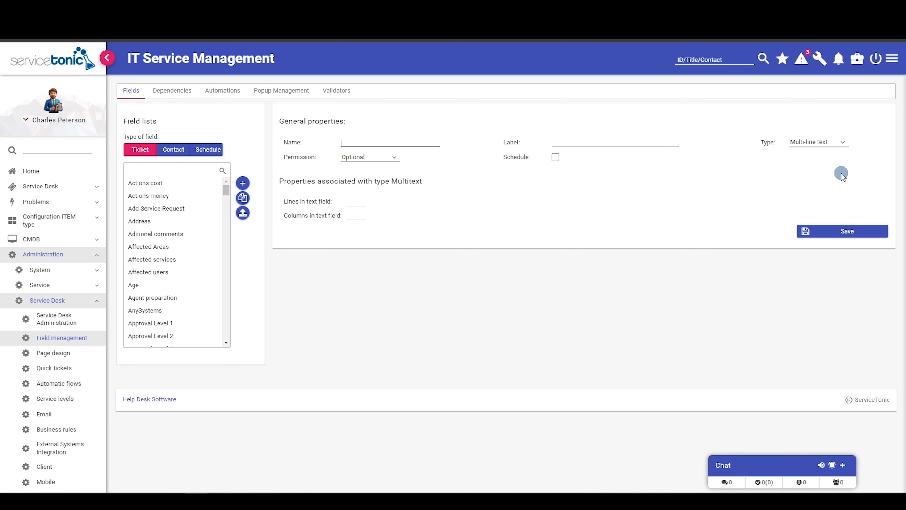
left_click(836, 142)
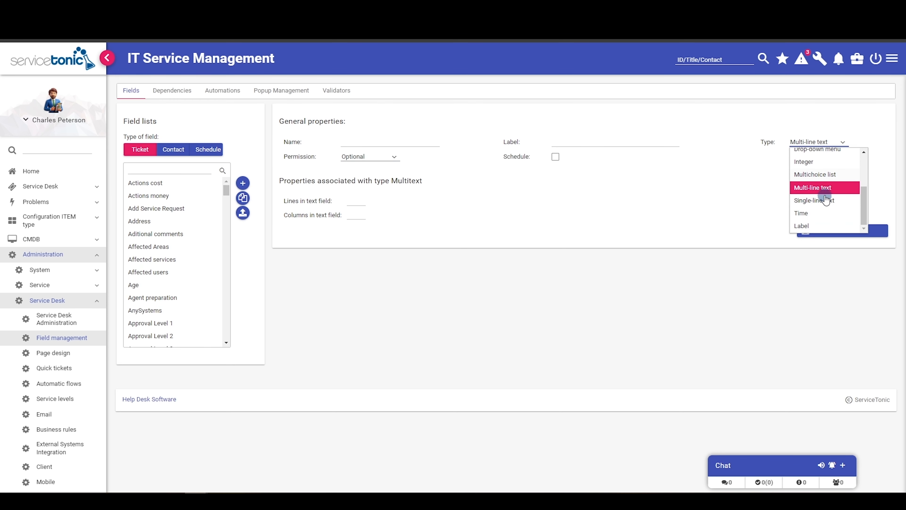
left_click(820, 198)
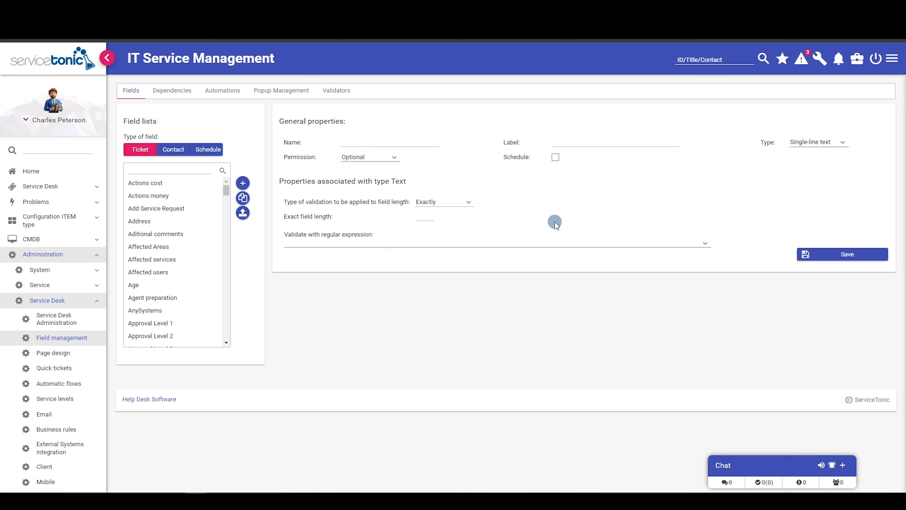
left_click(452, 206)
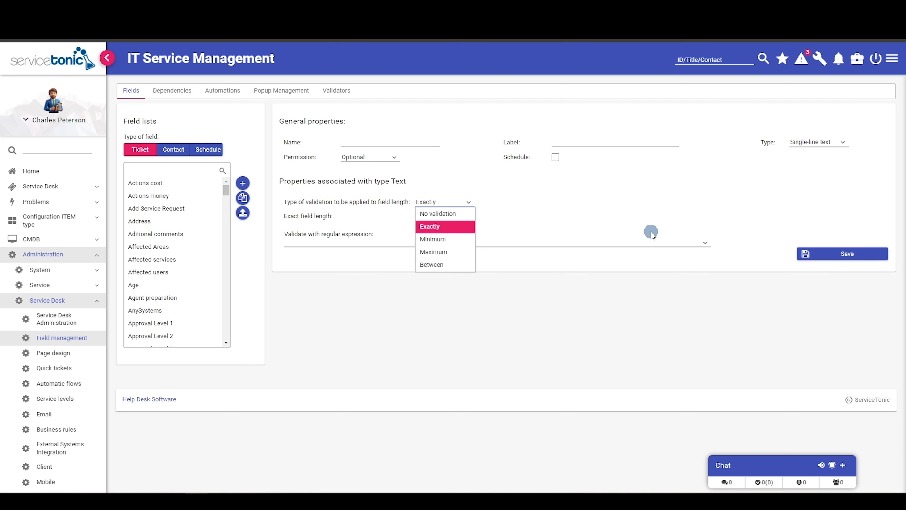
left_click(830, 142)
scroll(828, 172, "down", 3)
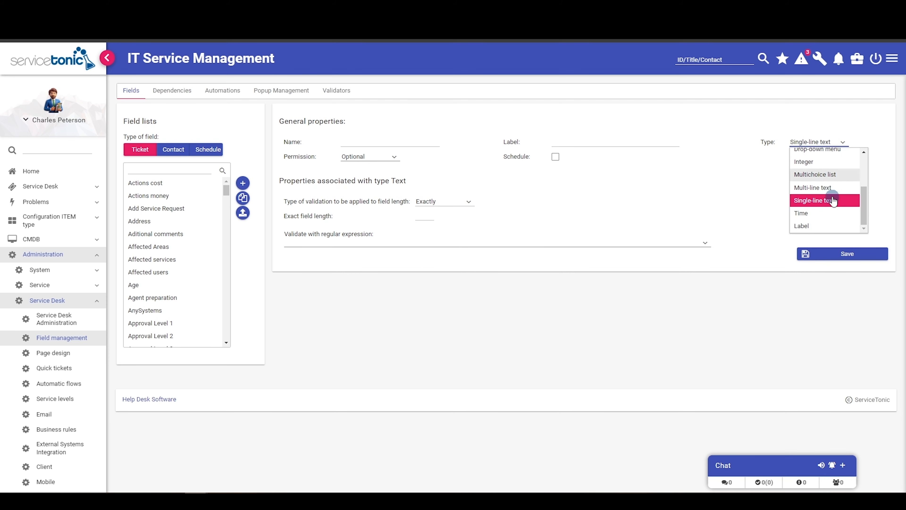
left_click(807, 212)
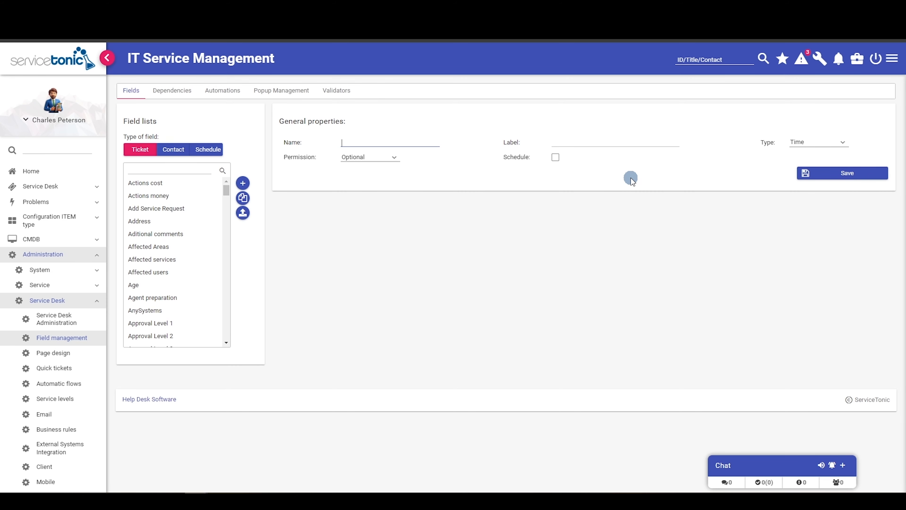
- Start a new Service Desk ticket titled "PC is not working" and set its priority to Critical
left_click(62, 191)
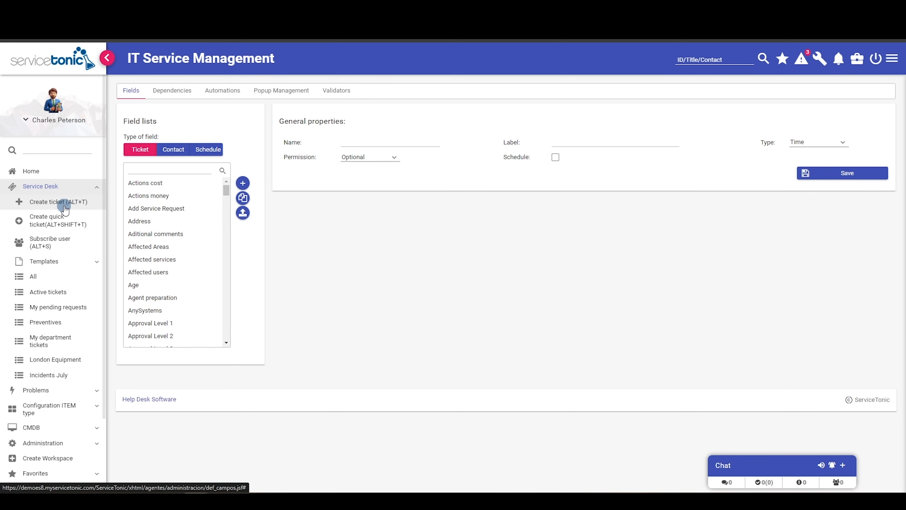
left_click(60, 204)
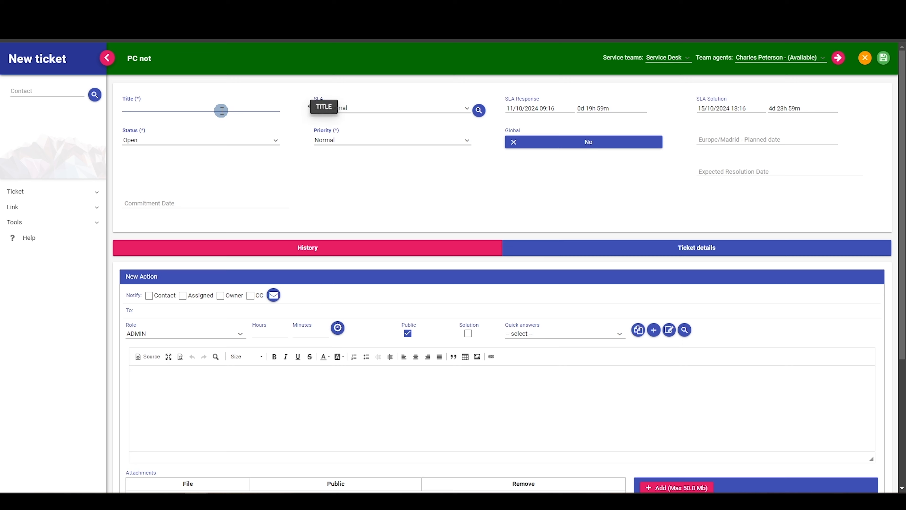
type("PC is n")
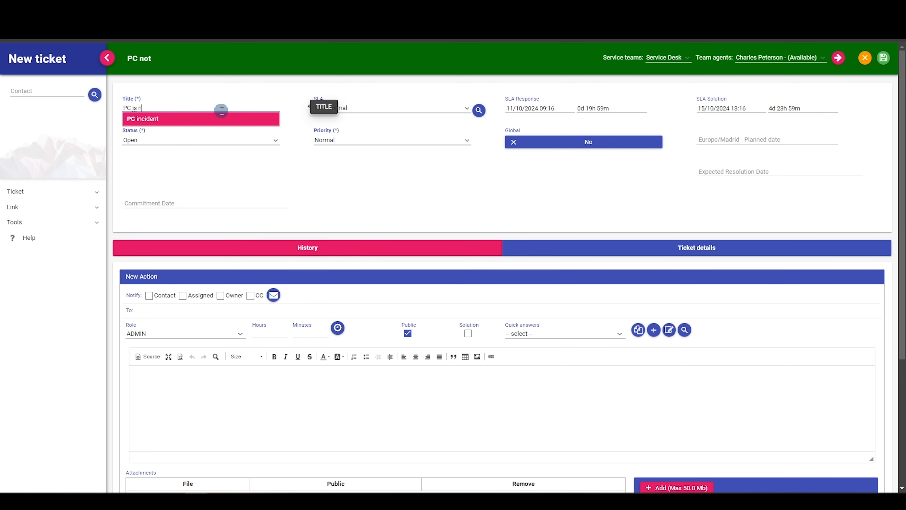
type("ot working")
left_click(243, 126)
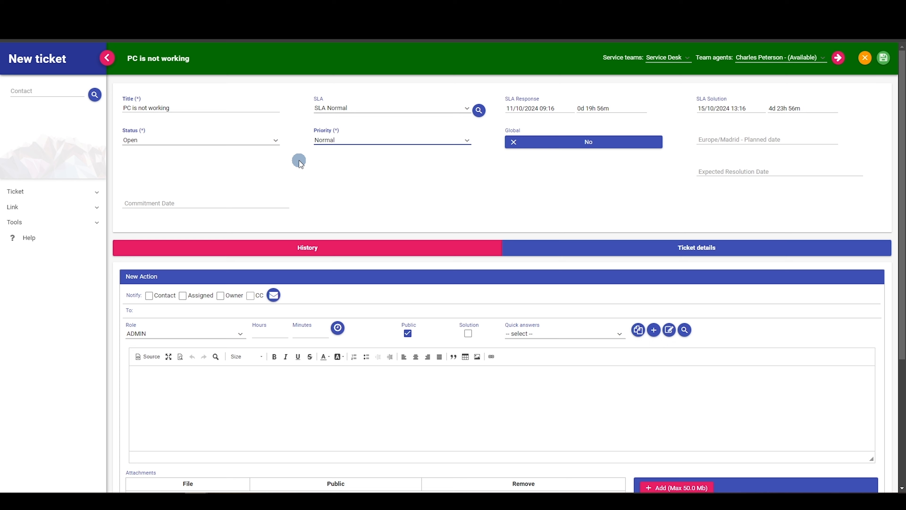
left_click(378, 142)
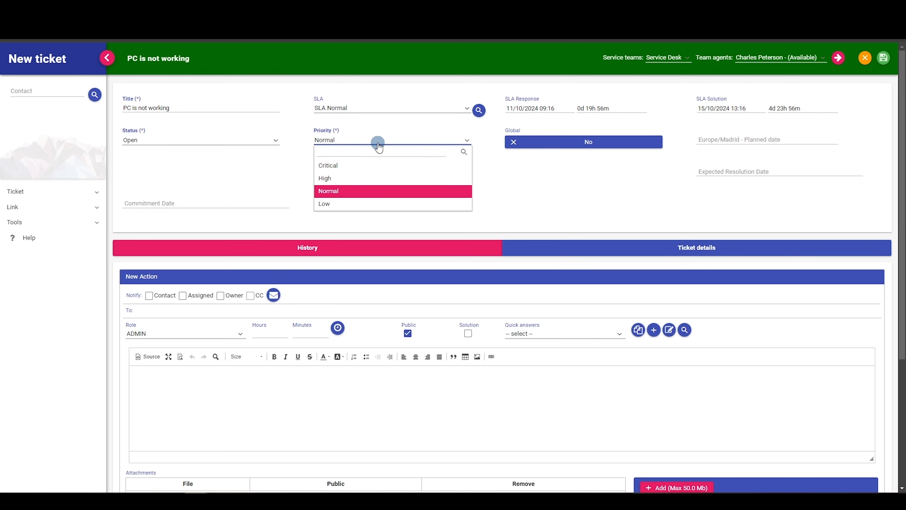
left_click(366, 163)
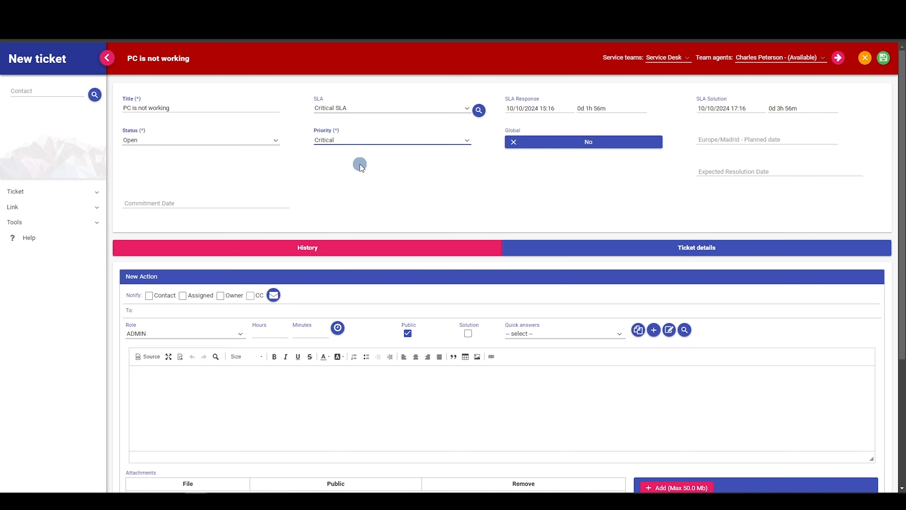
- Set the new ticket's Expected Resolution Date to 10/10/2024
left_click(356, 180)
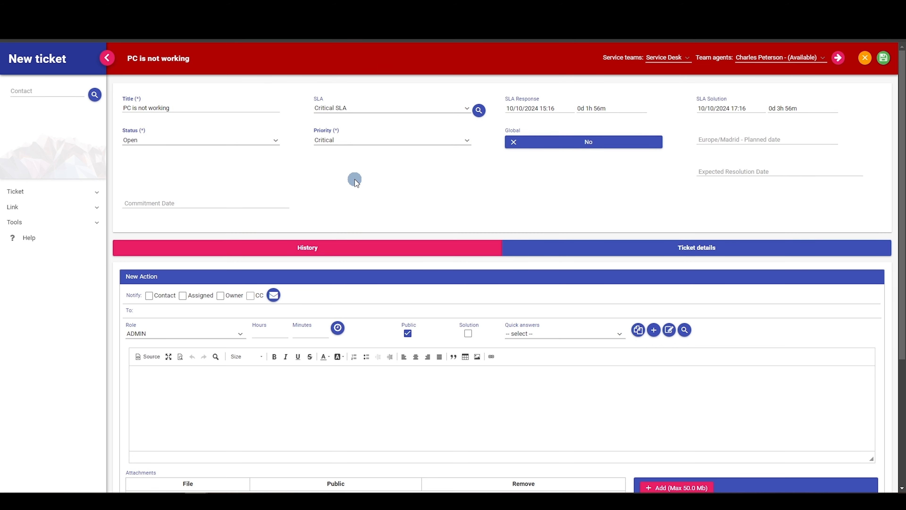
left_click(724, 173)
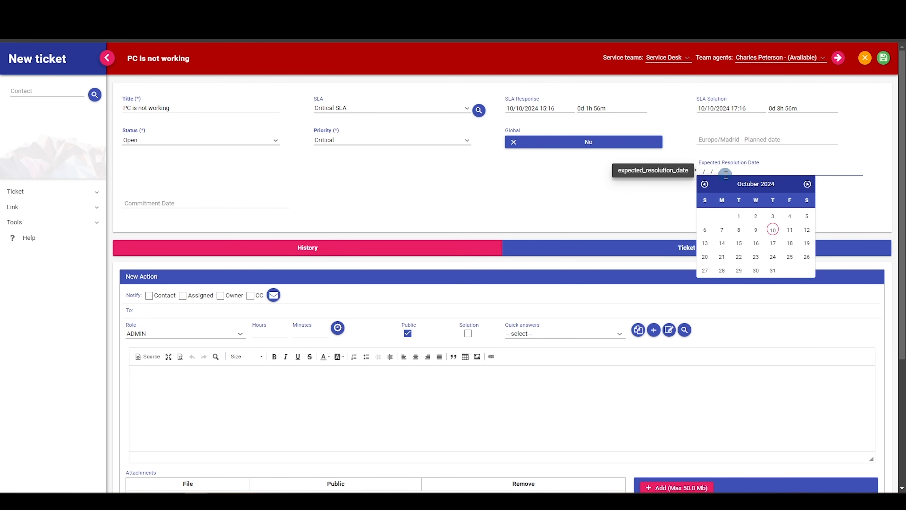
left_click(773, 230)
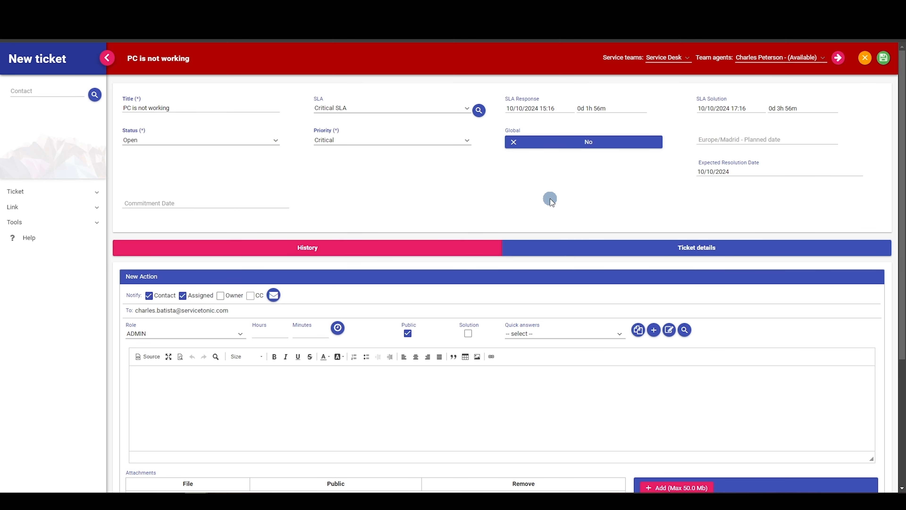
- In the ticket details, categorize the ticket with type Incident and category Hardware
left_click(671, 250)
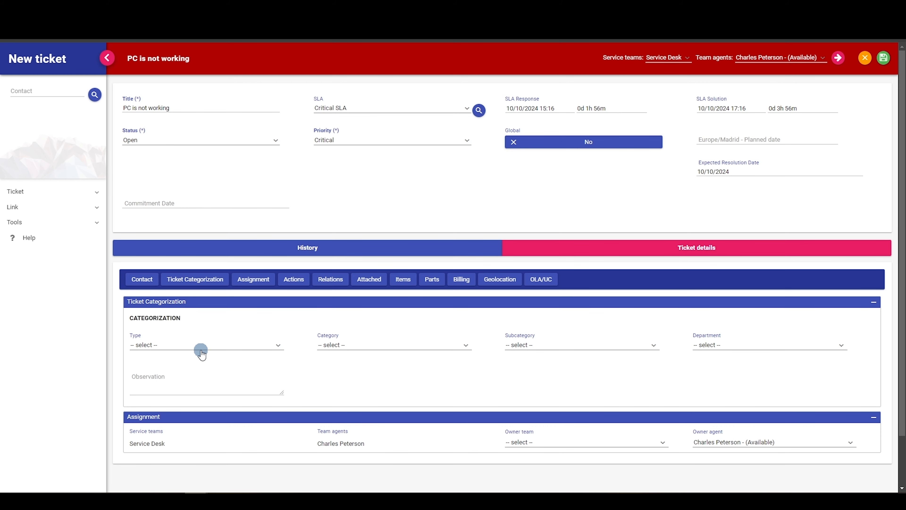
left_click(194, 346)
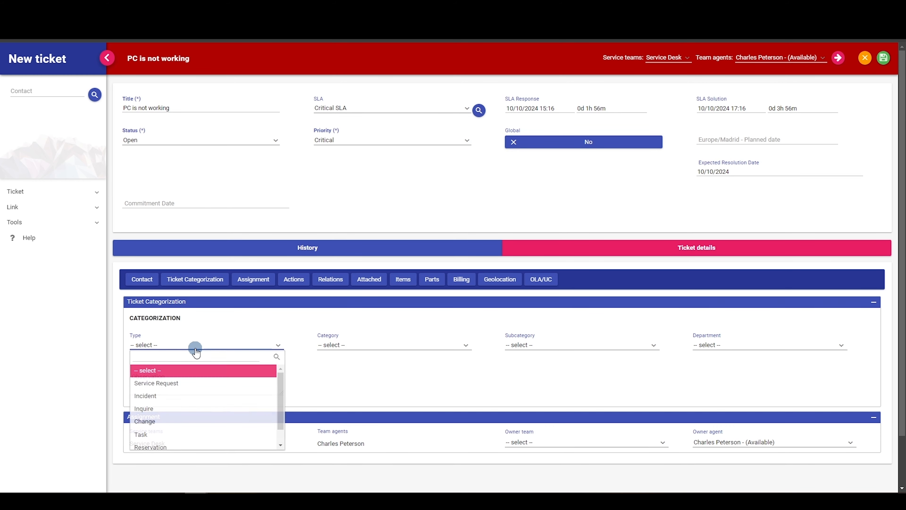
left_click(181, 395)
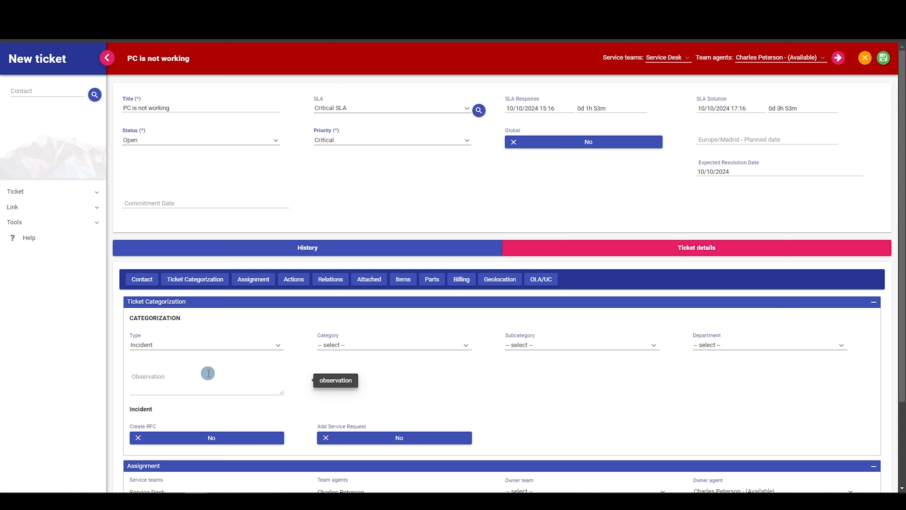
left_click(350, 346)
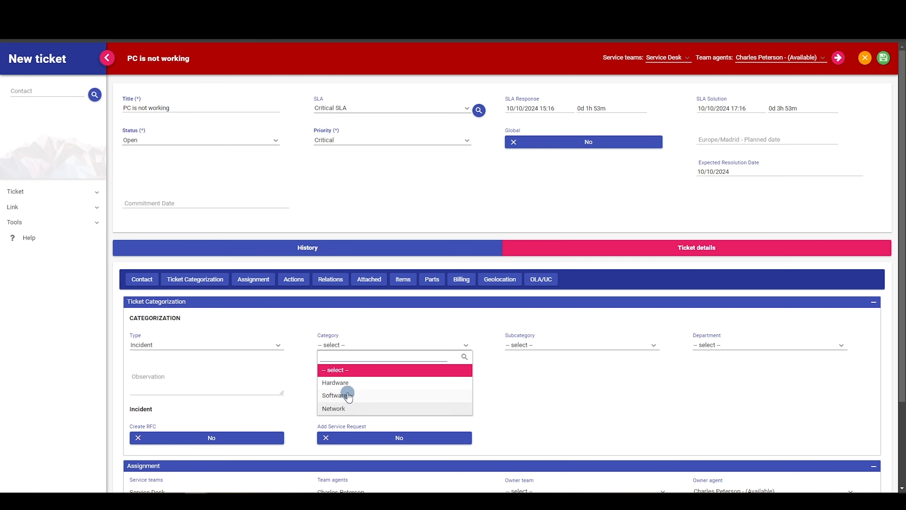
left_click(346, 379)
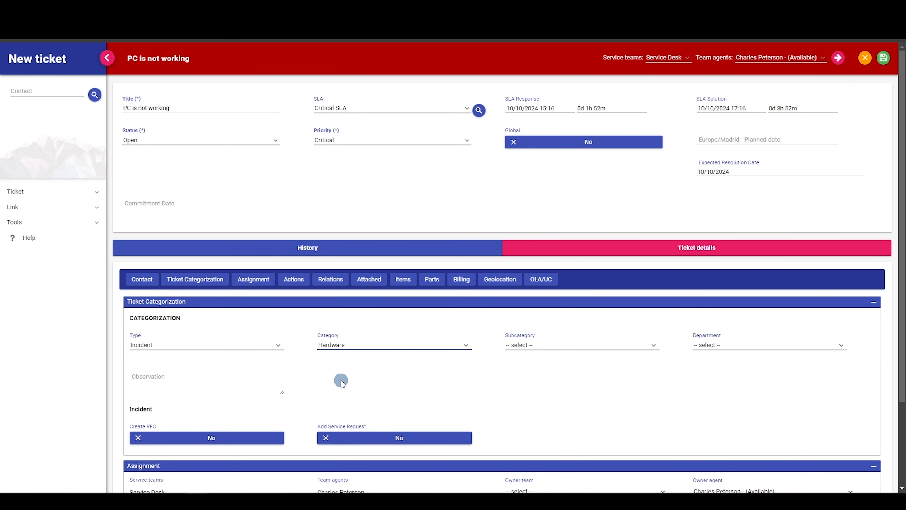
- Set the incident's Create RFC option to Yes and start editing the Observation field
left_click(238, 438)
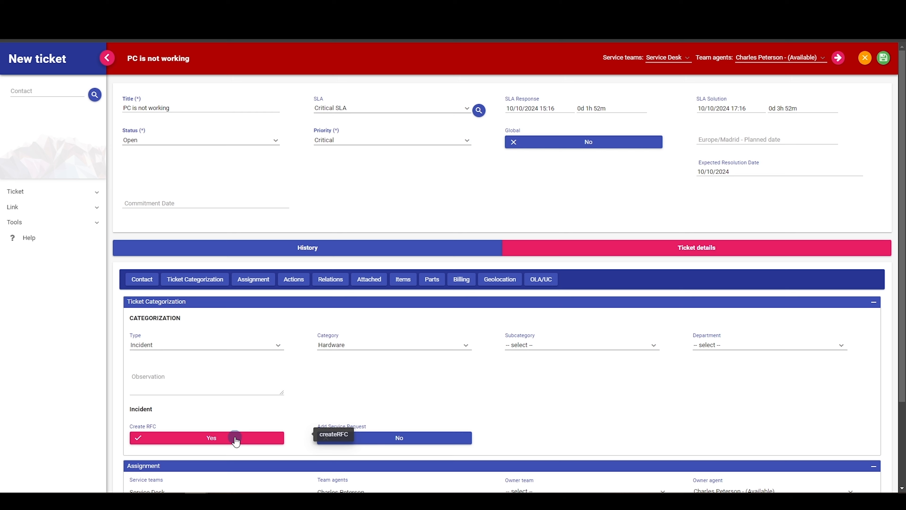
left_click(236, 388)
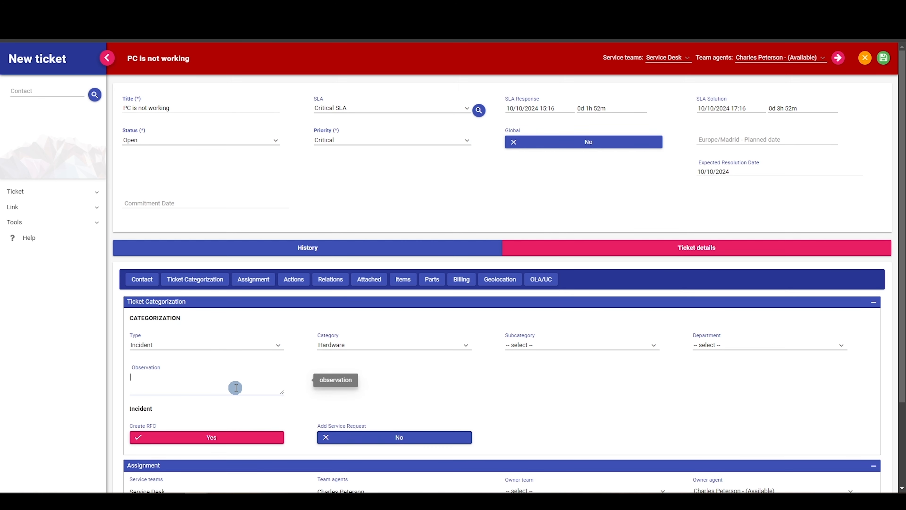